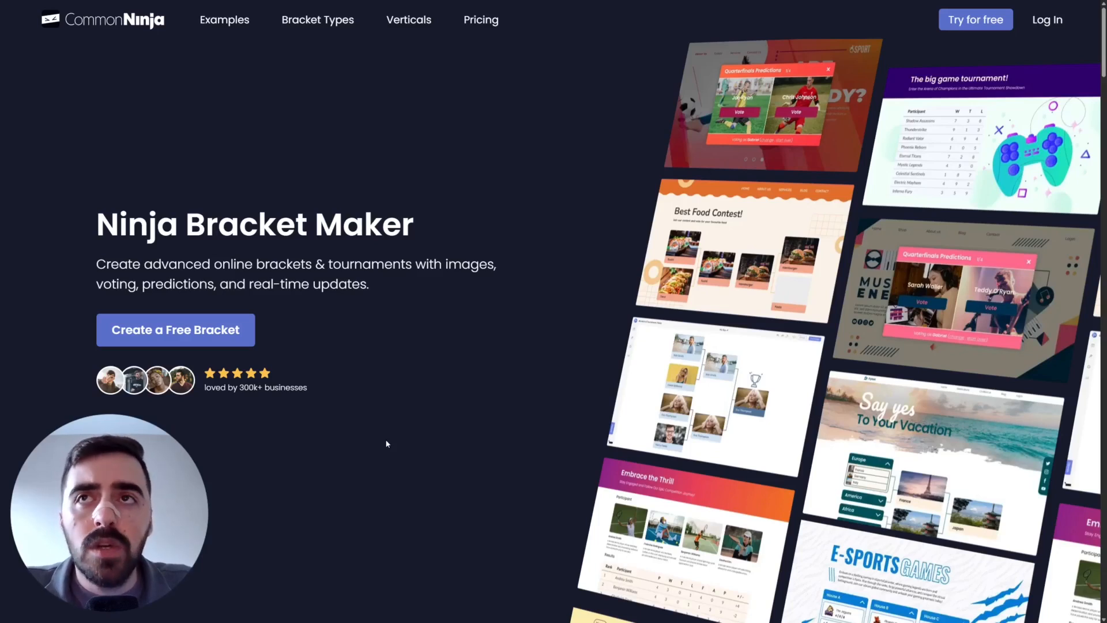
# Step: Start a free bracket and create a Single Elimination tournament with voting and predictions turned off
pyautogui.click(971, 22)
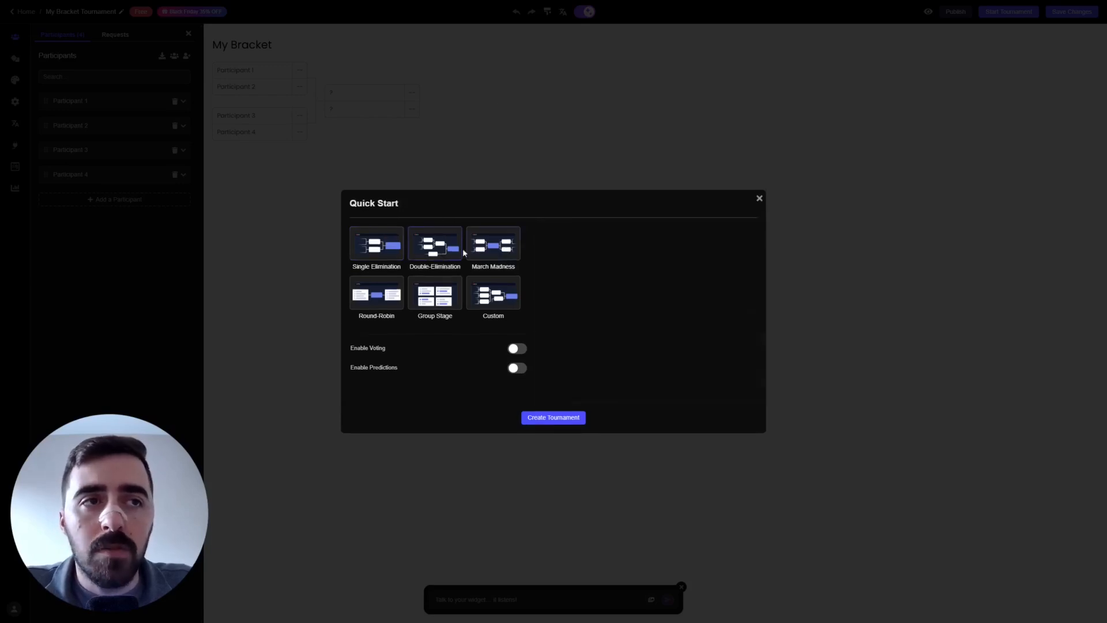
pyautogui.click(383, 294)
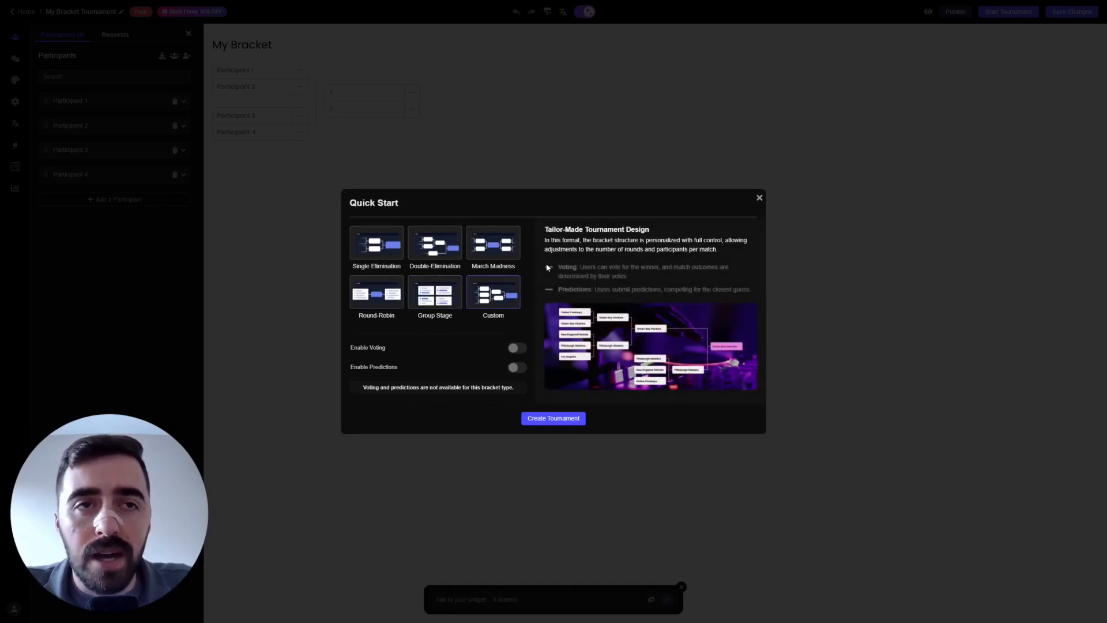
pyautogui.click(395, 241)
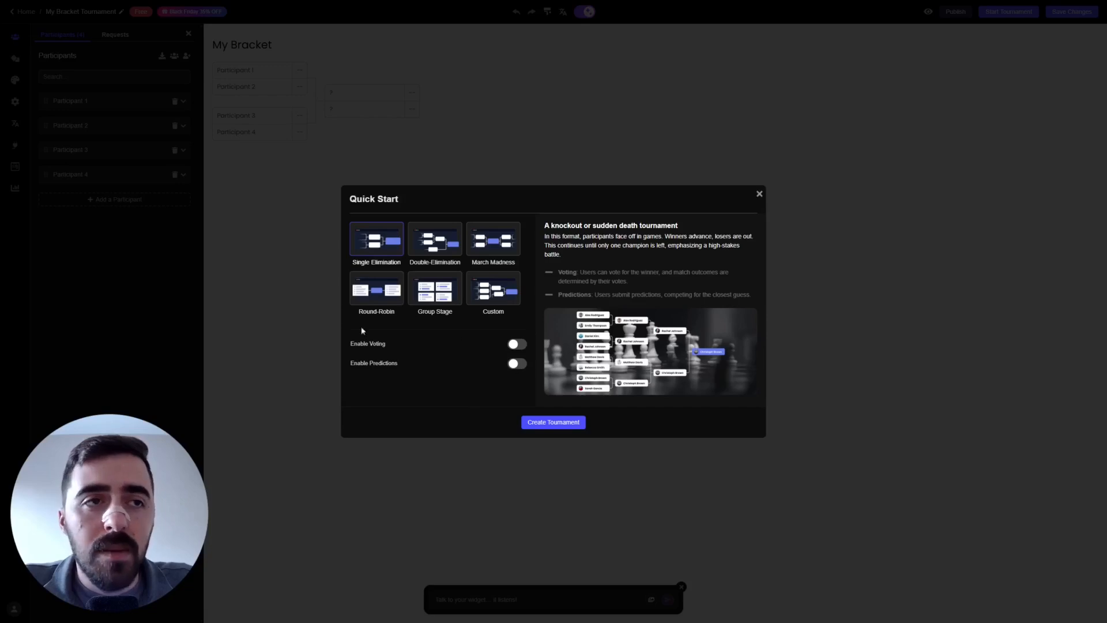
pyautogui.click(512, 346)
pyautogui.click(515, 364)
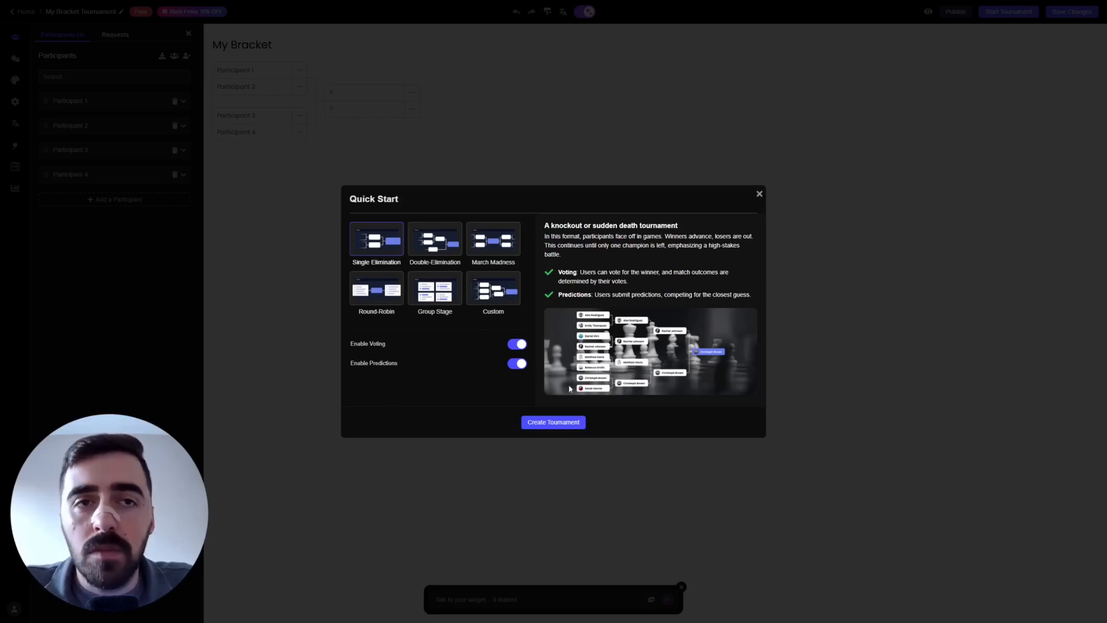
pyautogui.click(517, 345)
pyautogui.click(517, 364)
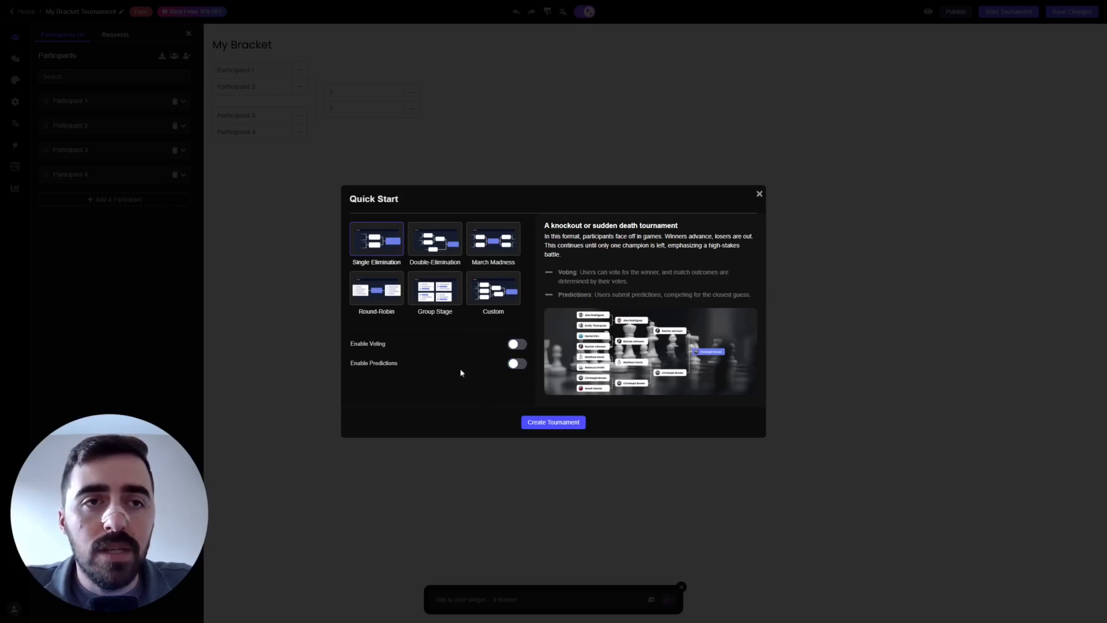
pyautogui.click(577, 424)
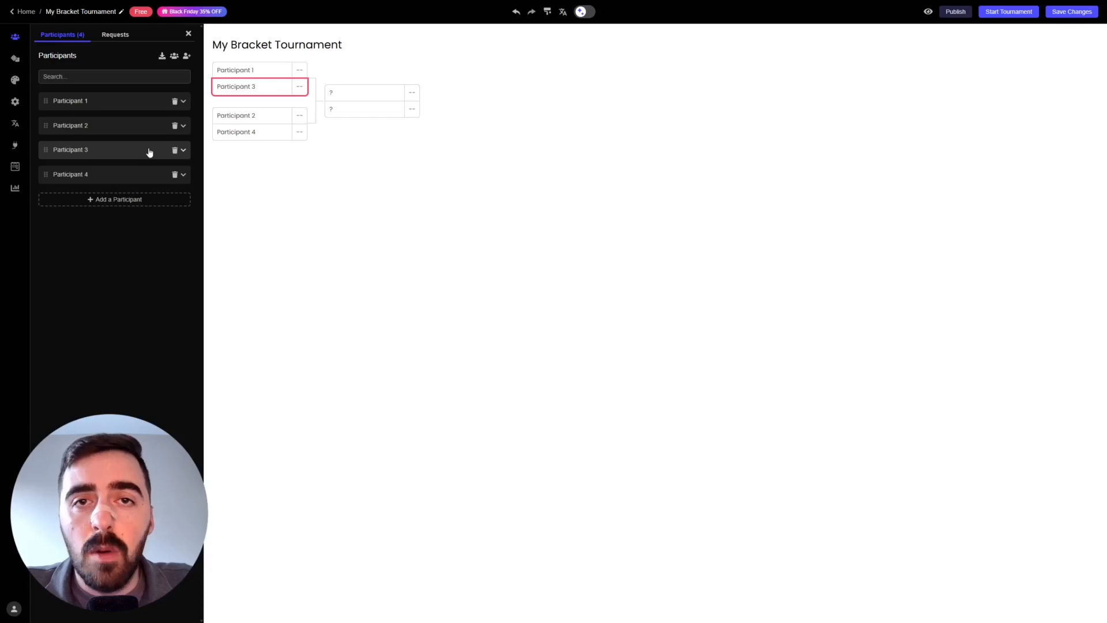
# Step: Add participants 5 to 8 to the tournament and try to add a ninth
pyautogui.click(128, 202)
pyautogui.click(184, 224)
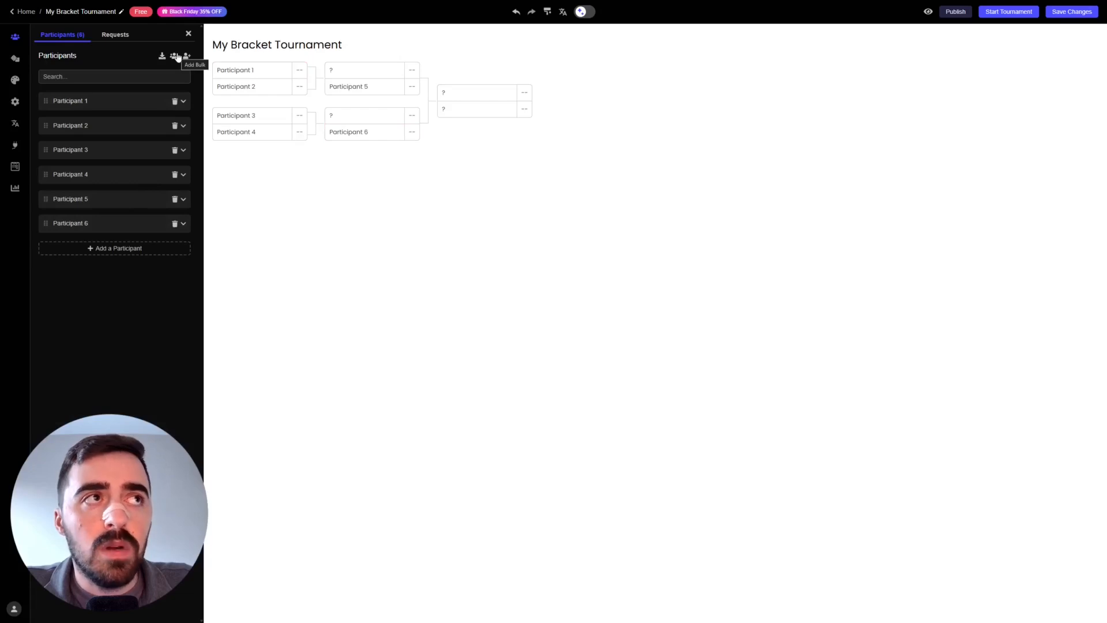
pyautogui.click(128, 248)
pyautogui.click(184, 248)
pyautogui.click(185, 248)
pyautogui.click(185, 274)
pyautogui.click(185, 274)
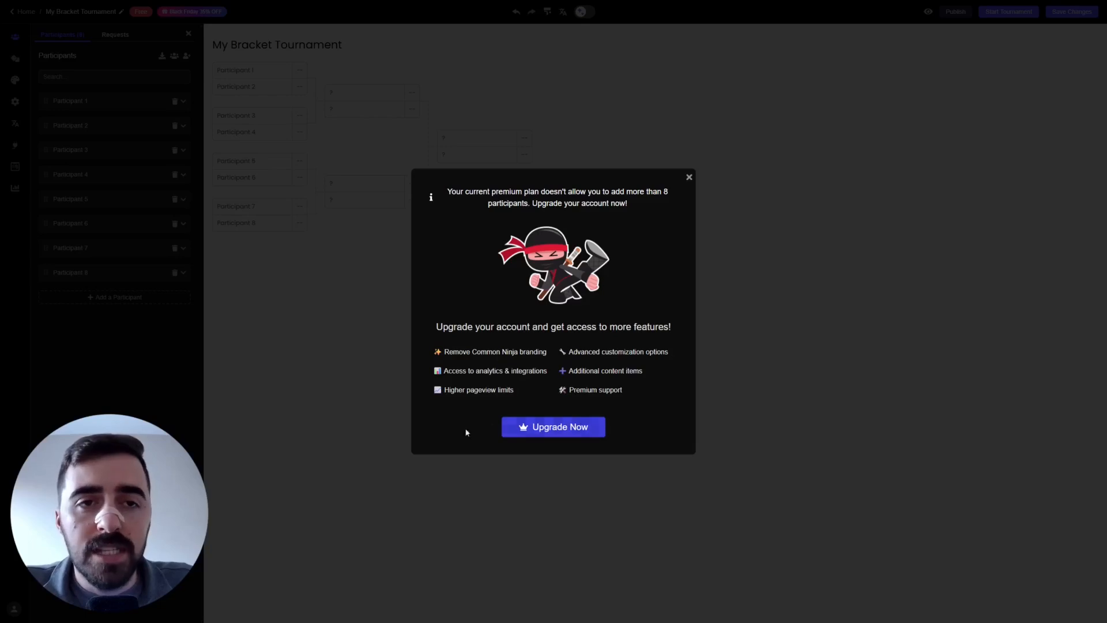
# Step: Open the upgrade plans, compare annual and monthly billing, and start the monthly Basic plan
pyautogui.click(579, 431)
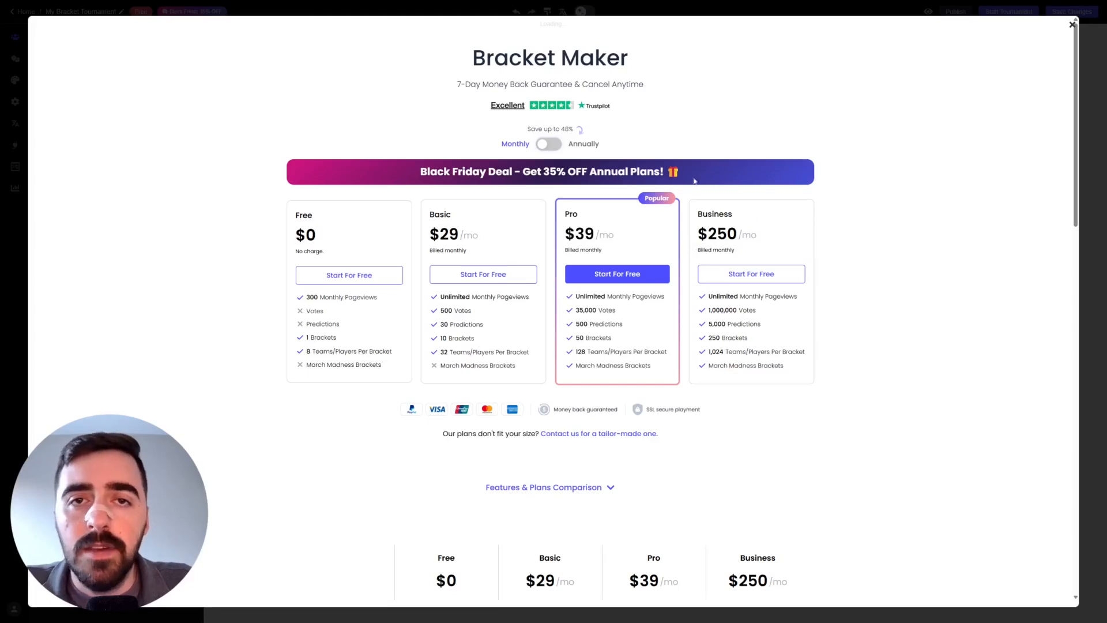
pyautogui.moveTo(1076, 103); pyautogui.dragTo(1073, 272)
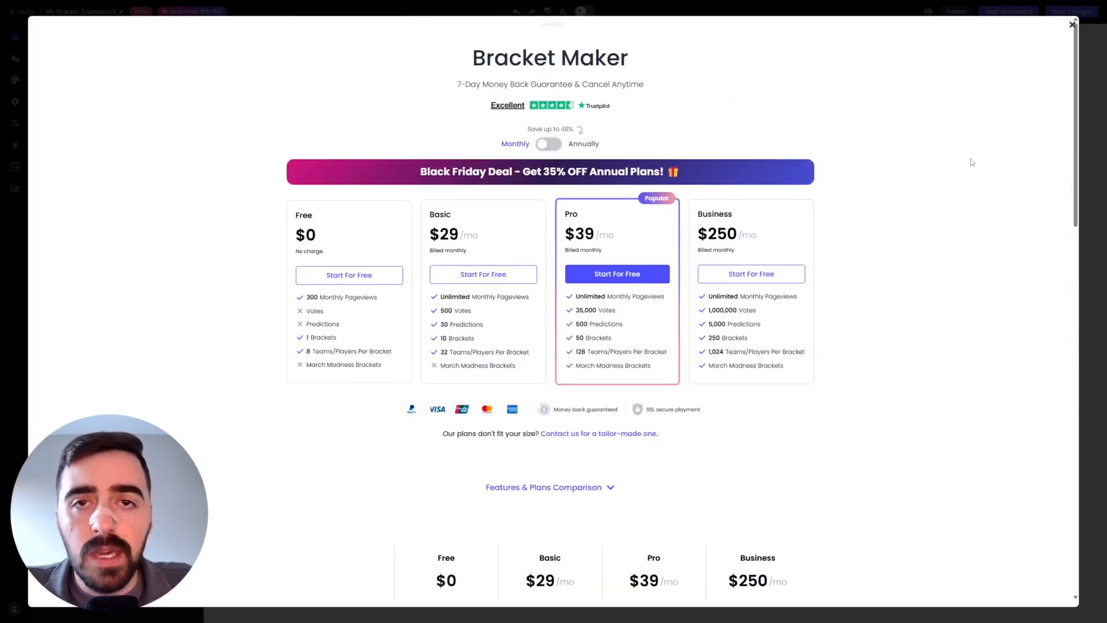
pyautogui.click(557, 145)
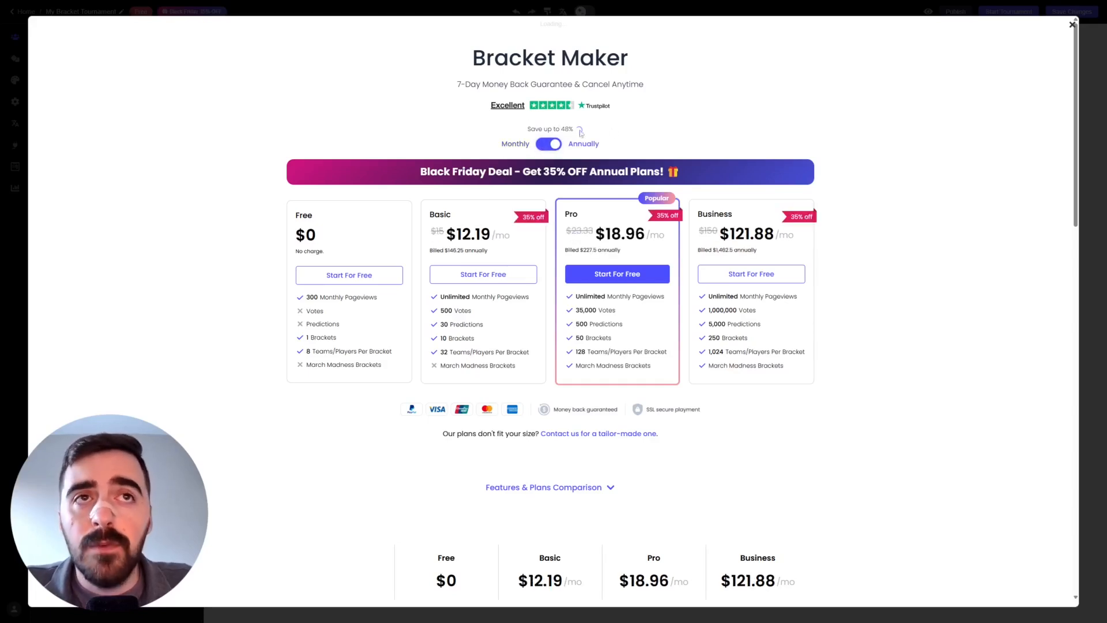
pyautogui.click(555, 145)
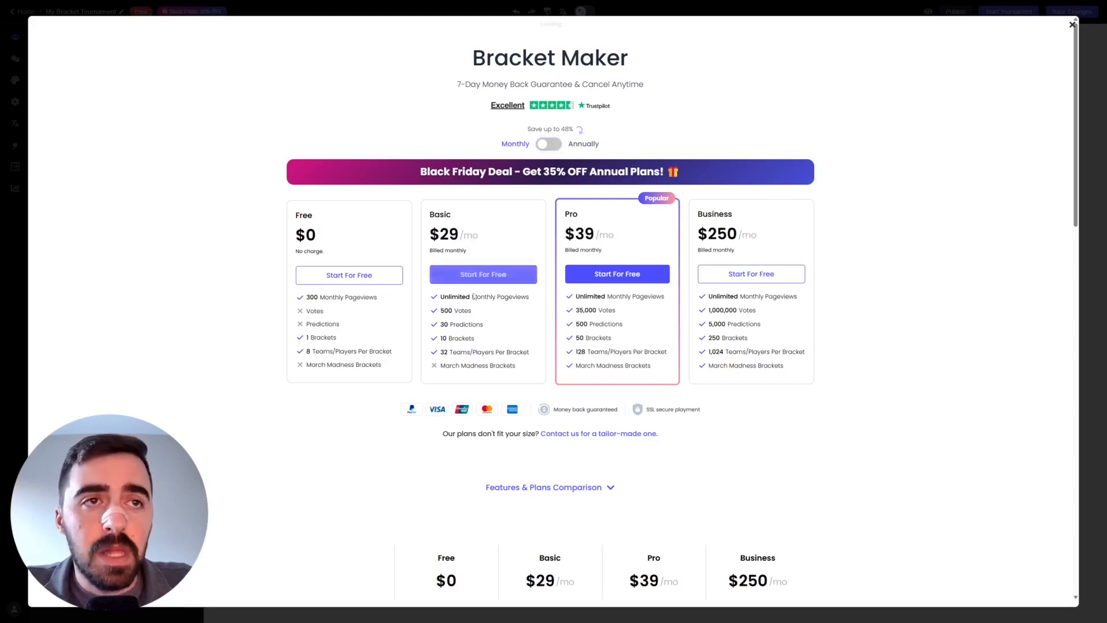
pyautogui.click(512, 282)
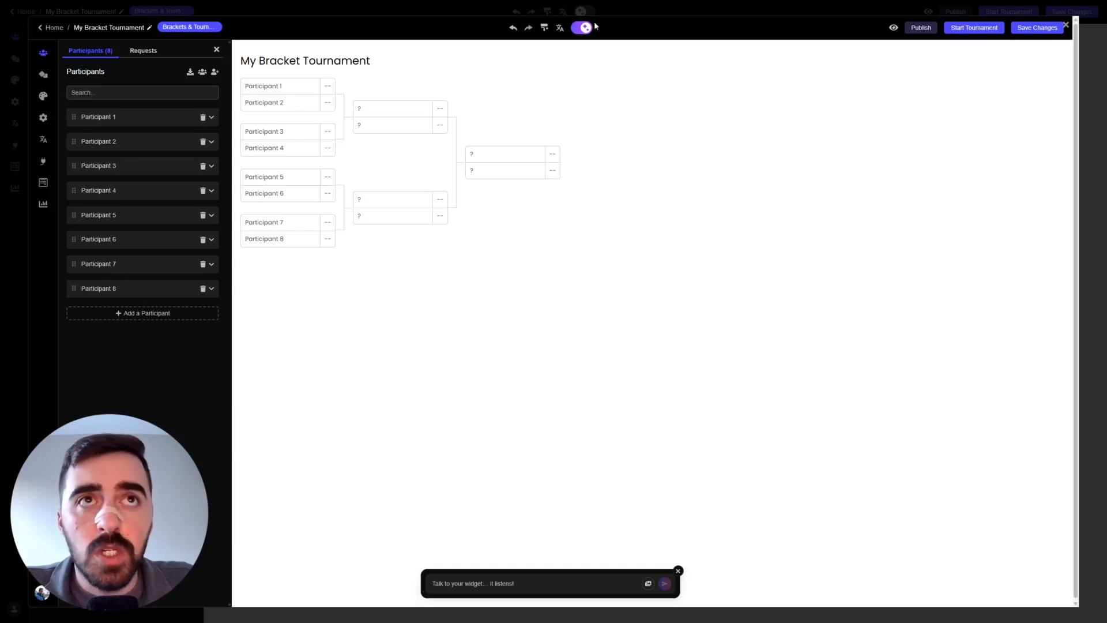
# Step: Turn off the widget's chat assistant and add participants 9 to 14 to the tournament
pyautogui.click(589, 27)
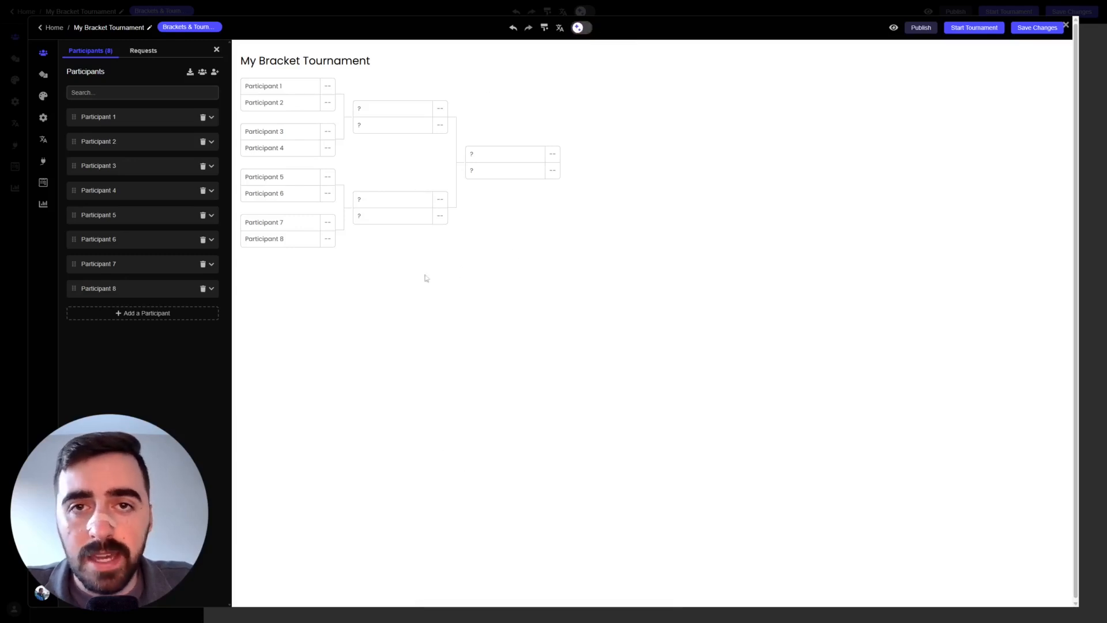
pyautogui.click(173, 313)
pyautogui.click(211, 313)
pyautogui.click(203, 345)
pyautogui.click(211, 338)
pyautogui.click(165, 368)
pyautogui.click(212, 362)
pyautogui.click(163, 387)
pyautogui.click(212, 386)
pyautogui.click(177, 412)
pyautogui.click(212, 411)
pyautogui.click(179, 435)
pyautogui.click(212, 440)
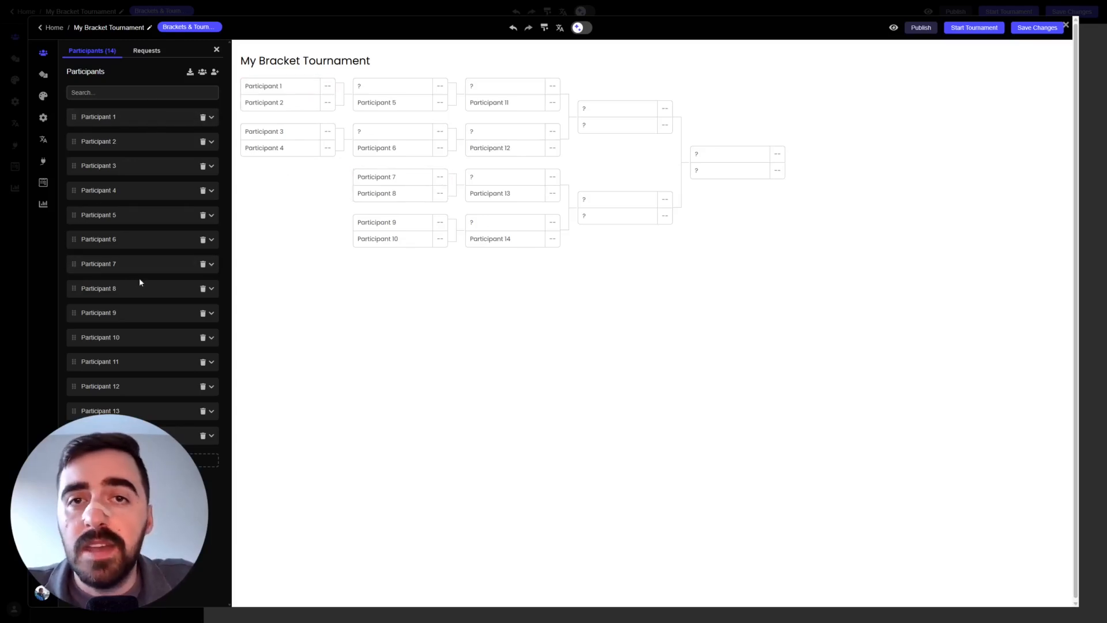
# Step: Open the details of Participant 1
pyautogui.click(141, 116)
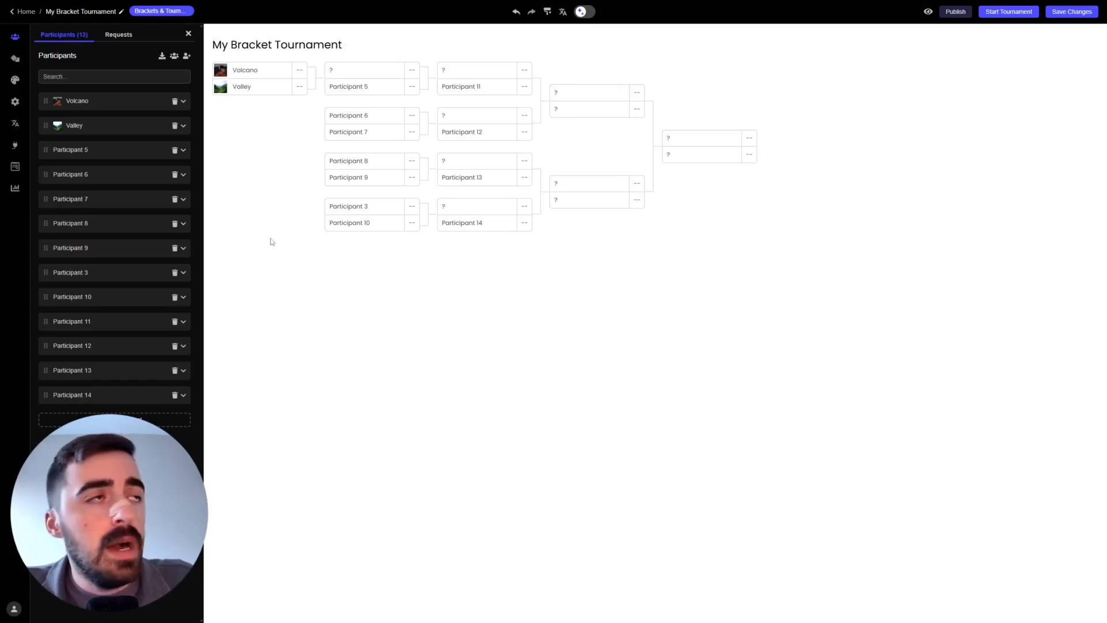
# Step: Apply the muted green skin to the bracket and set its layout to Rectangles
pyautogui.click(15, 80)
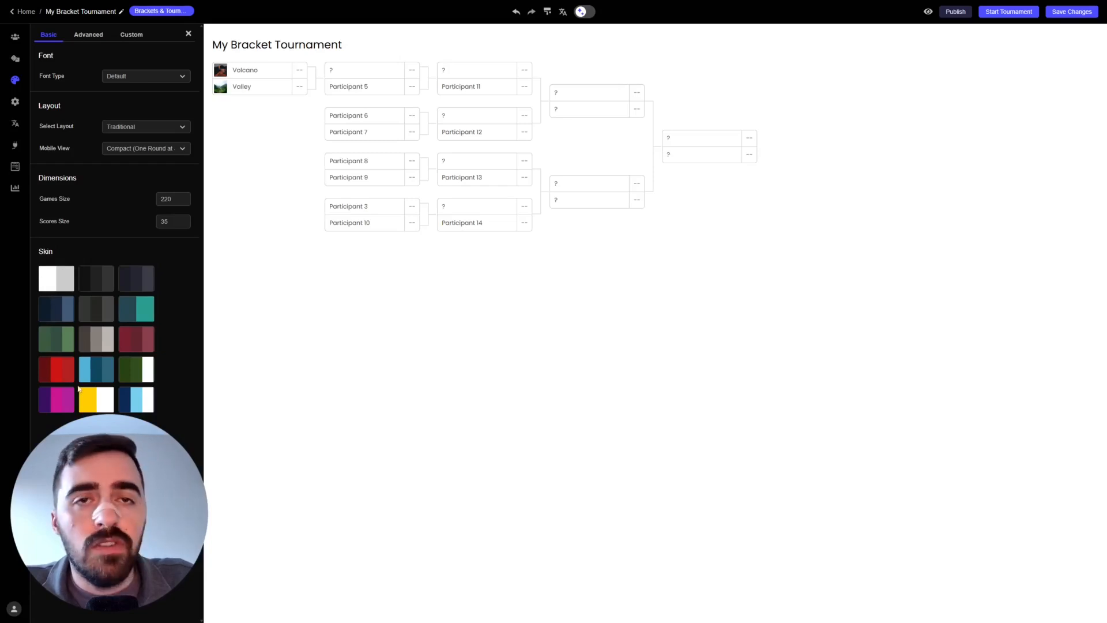
pyautogui.click(57, 341)
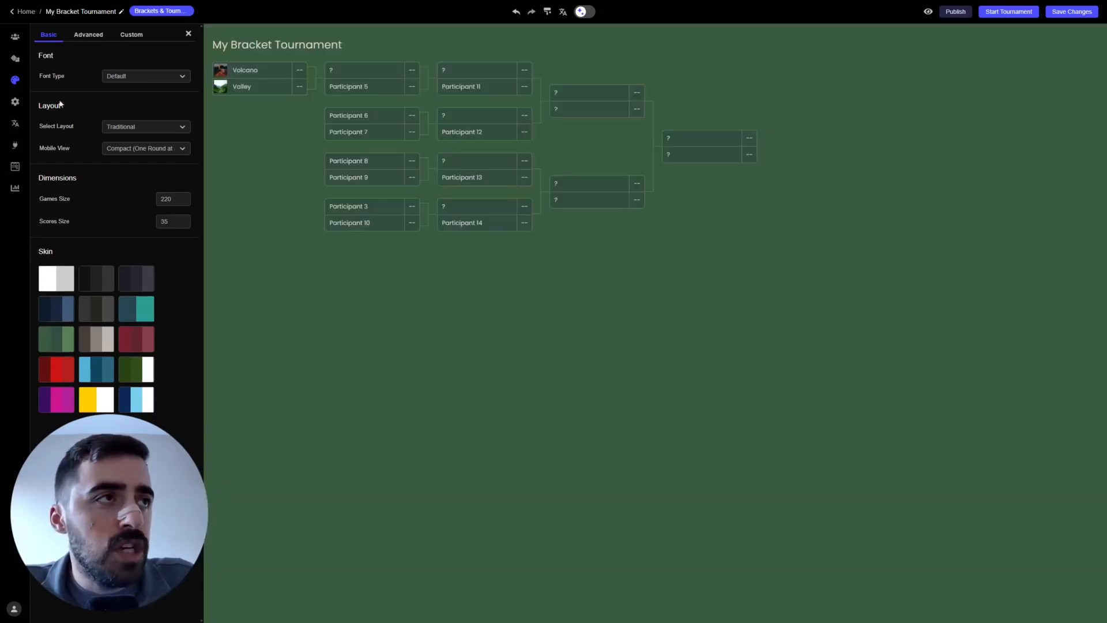
pyautogui.click(117, 130)
pyautogui.click(142, 165)
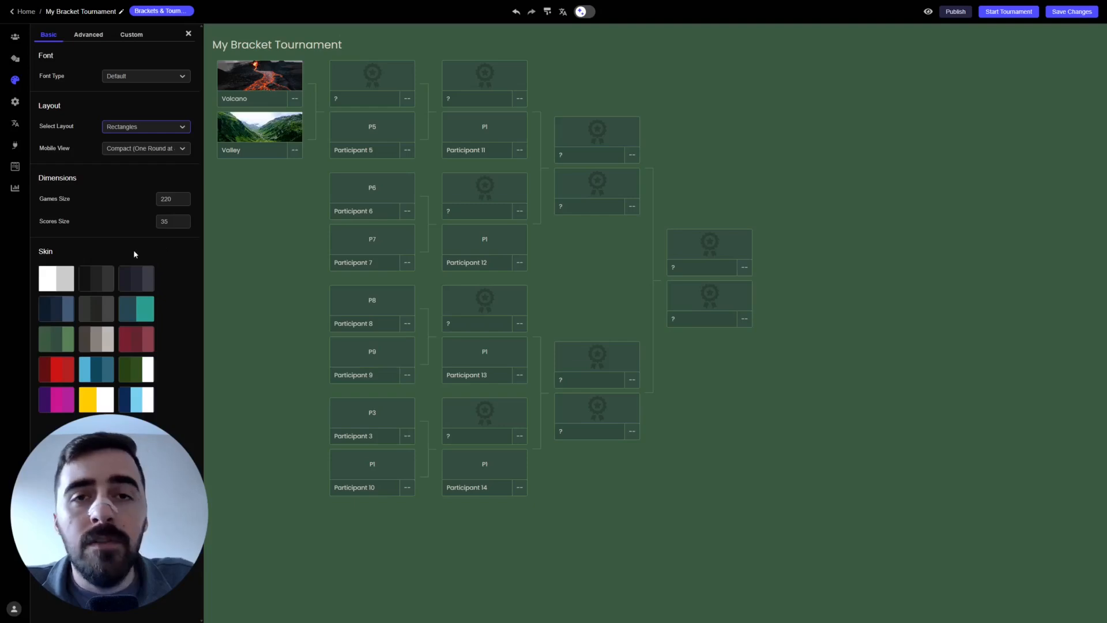
# Step: Set the bracket's Participants color to golden yellow in the advanced design settings
pyautogui.click(90, 35)
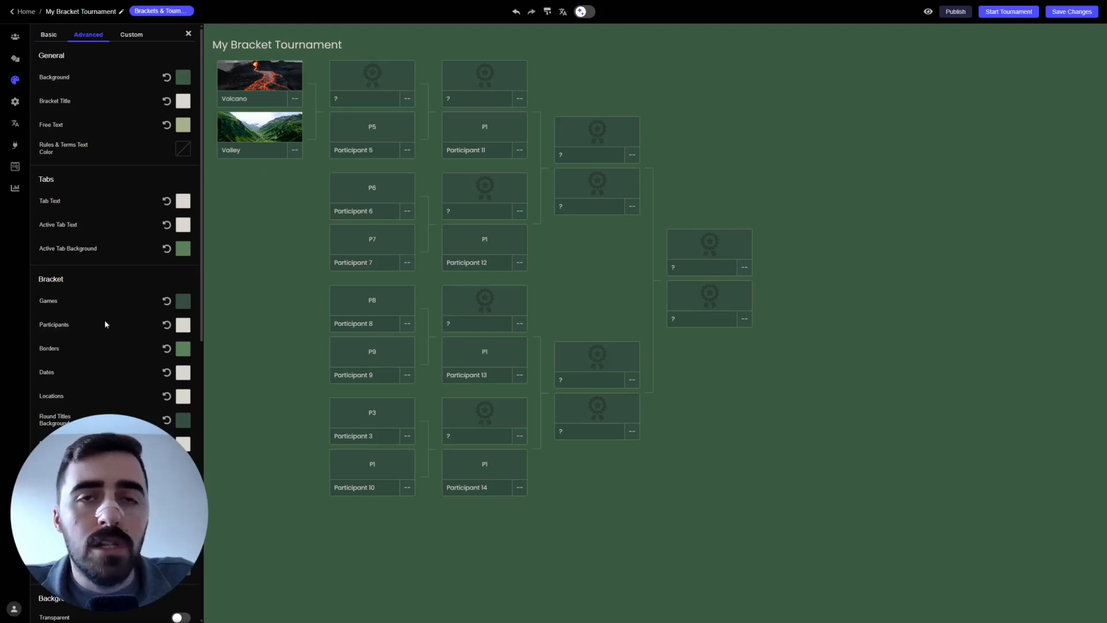
pyautogui.click(183, 325)
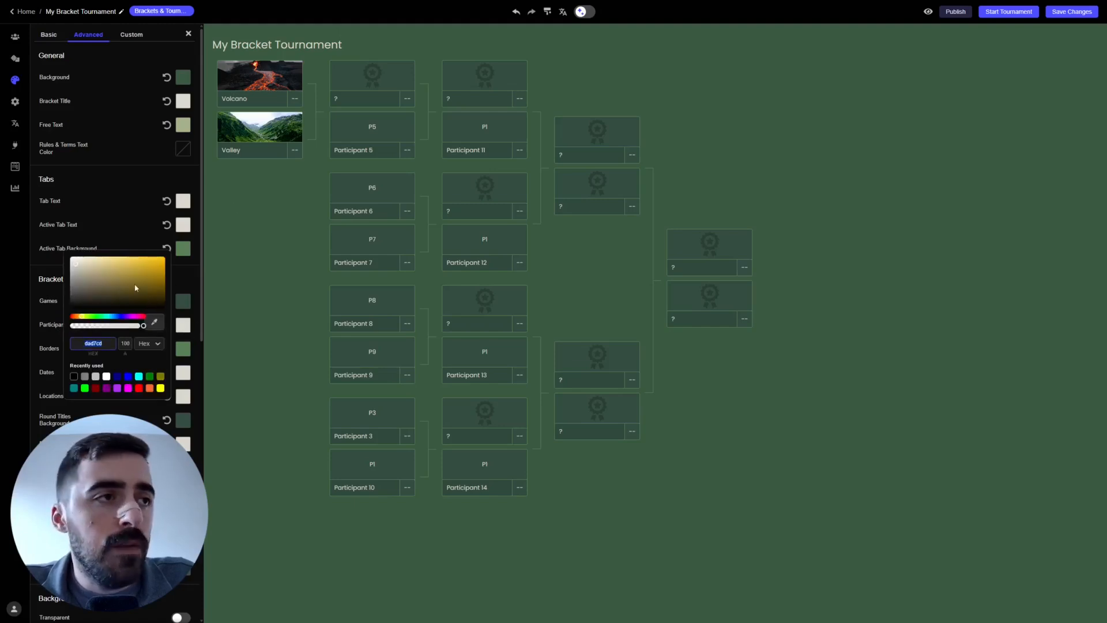
pyautogui.click(164, 260)
pyautogui.click(163, 260)
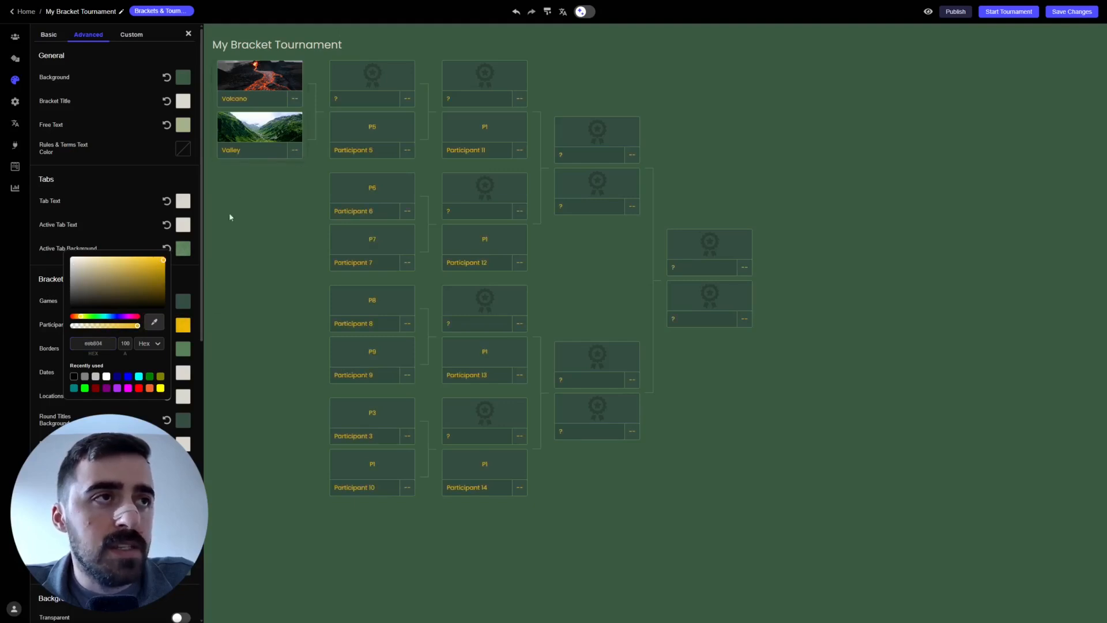
pyautogui.click(286, 226)
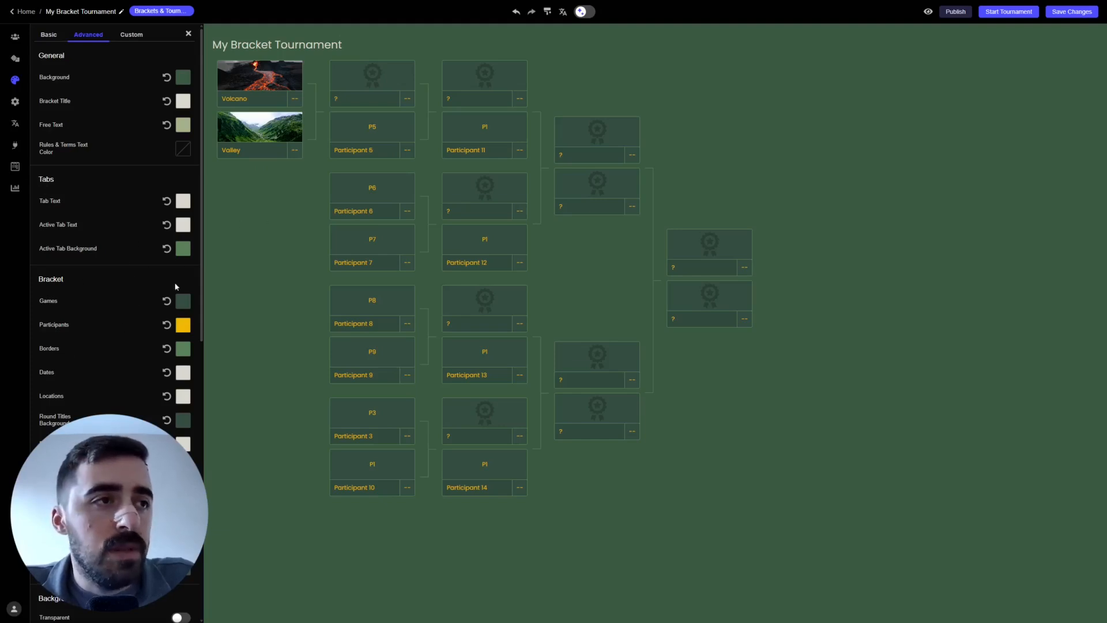
# Step: Make the bracket's background transparent, and turn the transparency back off
pyautogui.moveTo(202, 161); pyautogui.dragTo(198, 419)
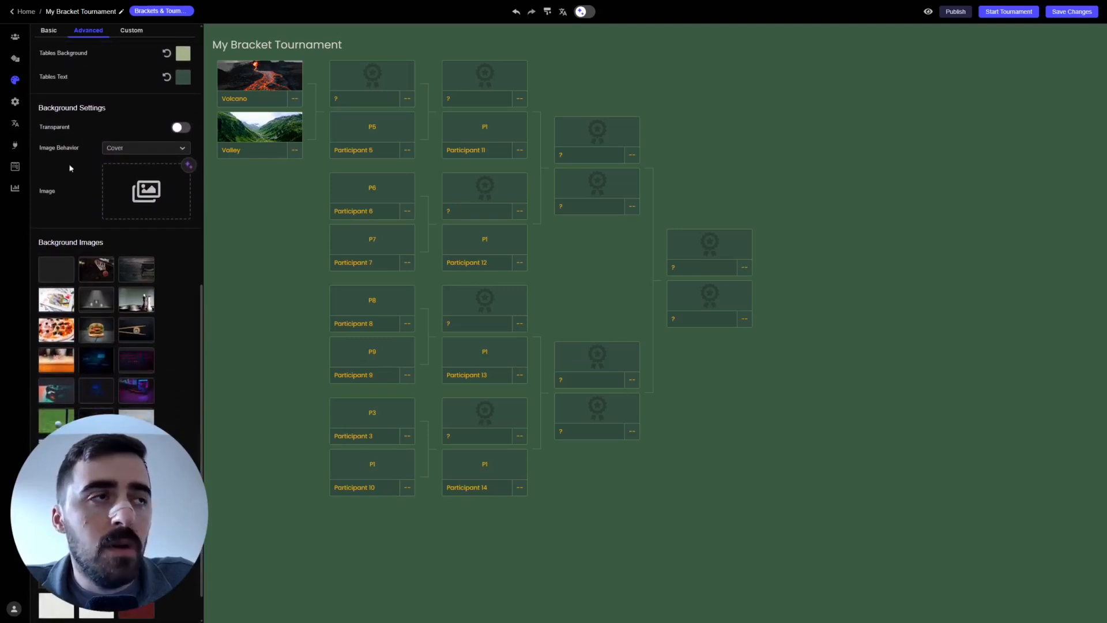
pyautogui.click(180, 127)
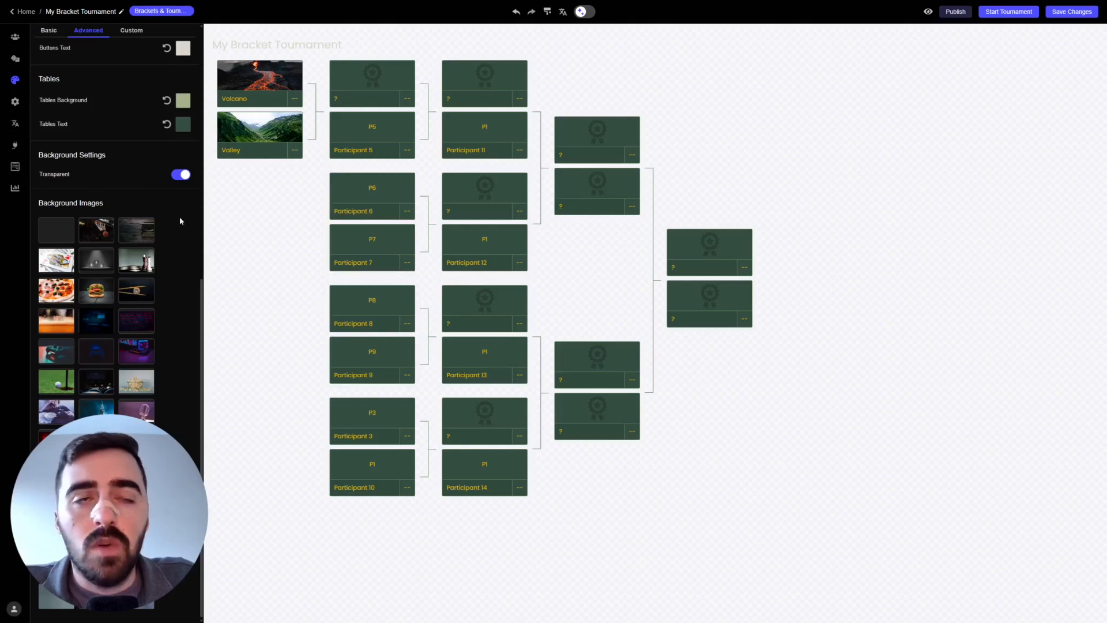
pyautogui.click(185, 175)
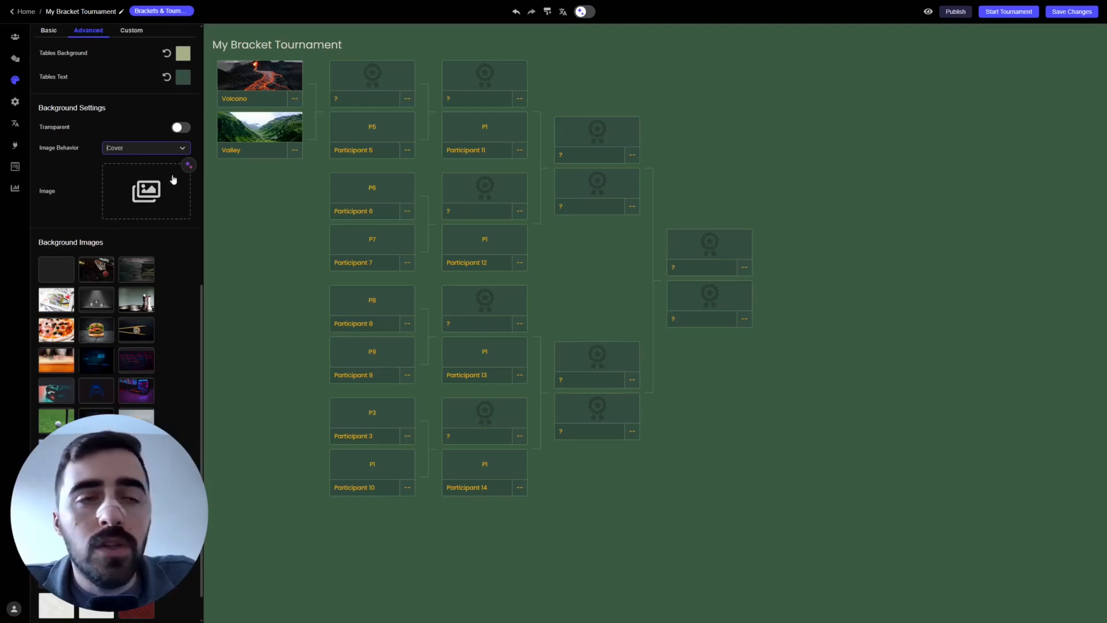
# Step: Try several preset background images and apply the dark green patterned one to the bracket
pyautogui.scroll(-1, 116, 260)
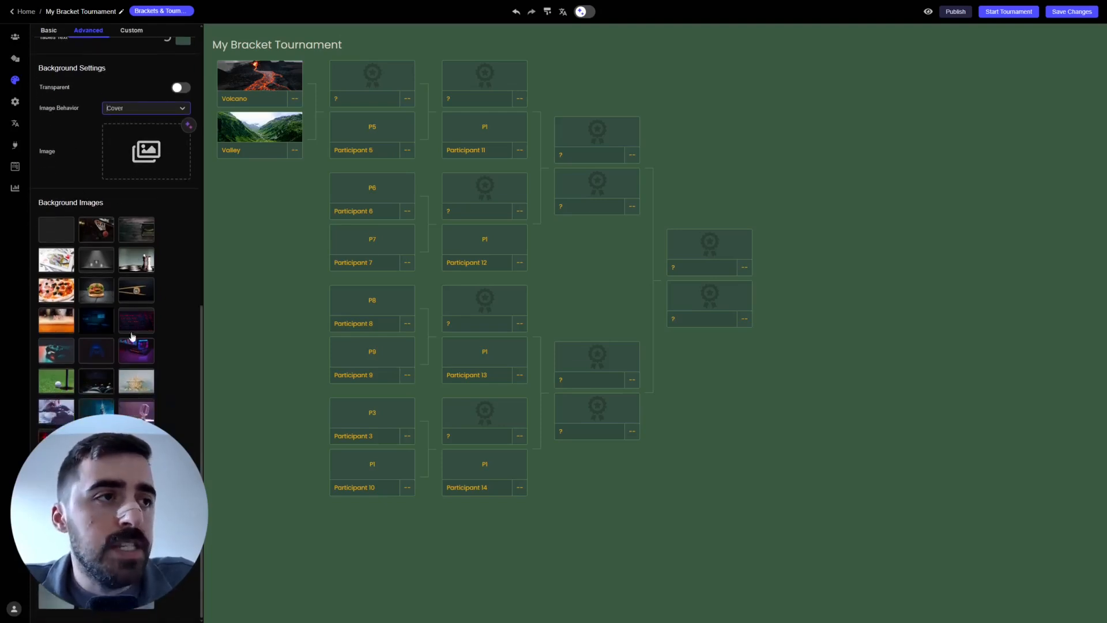
pyautogui.click(109, 237)
pyautogui.click(137, 230)
pyautogui.click(134, 263)
pyautogui.click(99, 267)
pyautogui.click(130, 296)
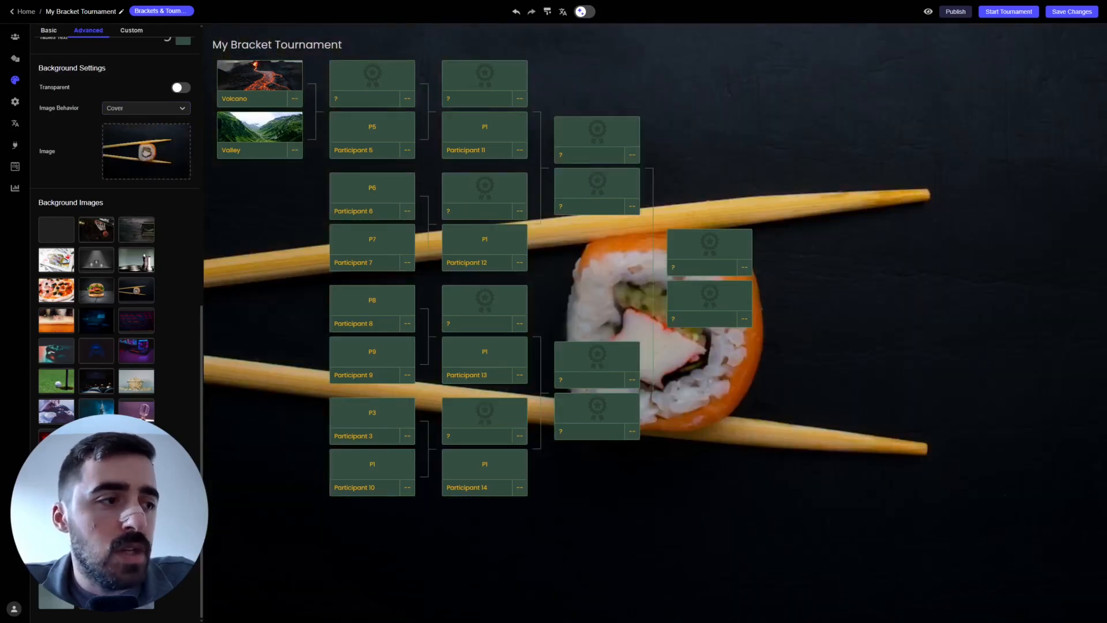
pyautogui.click(96, 563)
pyautogui.click(136, 563)
pyautogui.click(97, 600)
pyautogui.click(133, 597)
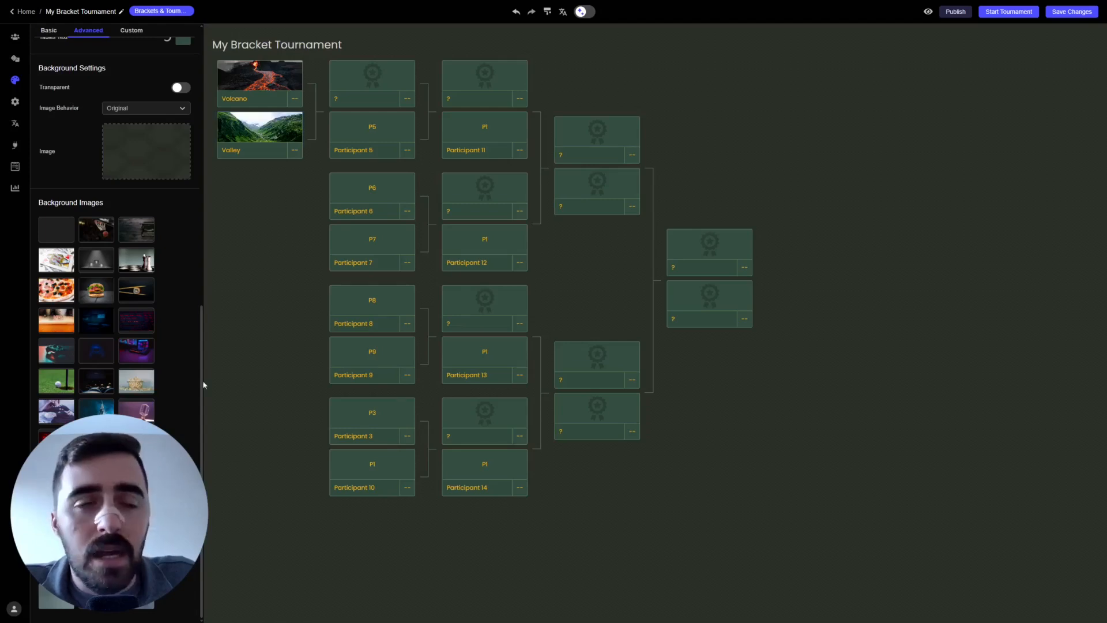
# Step: Examine the custom styling options for the bracket elements, including the Match Location settings
pyautogui.scroll(10, 112, 234)
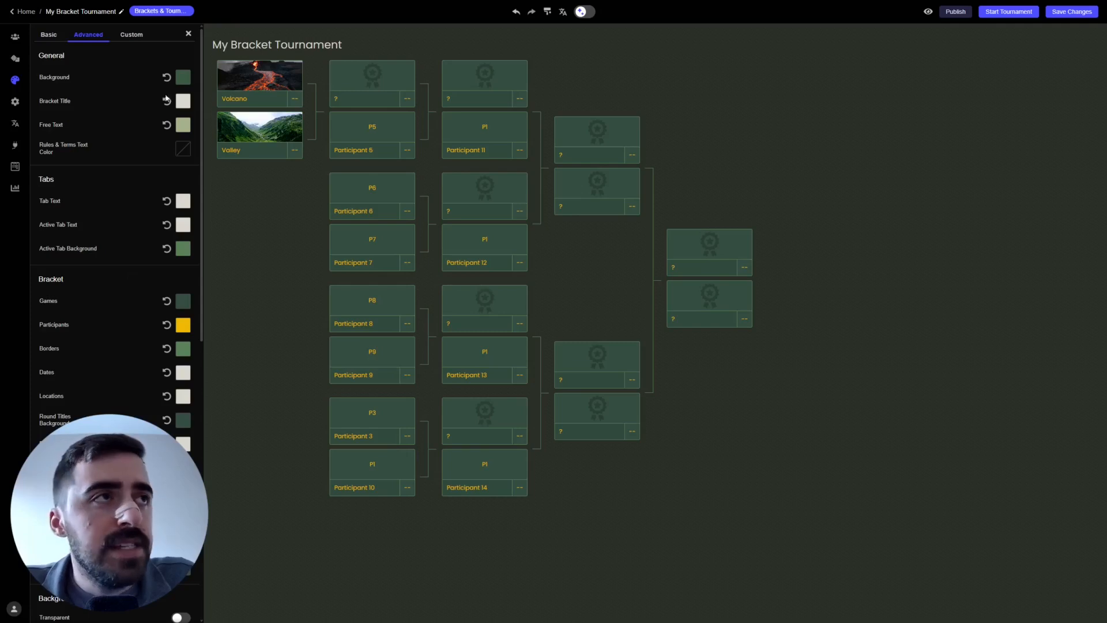
pyautogui.click(127, 35)
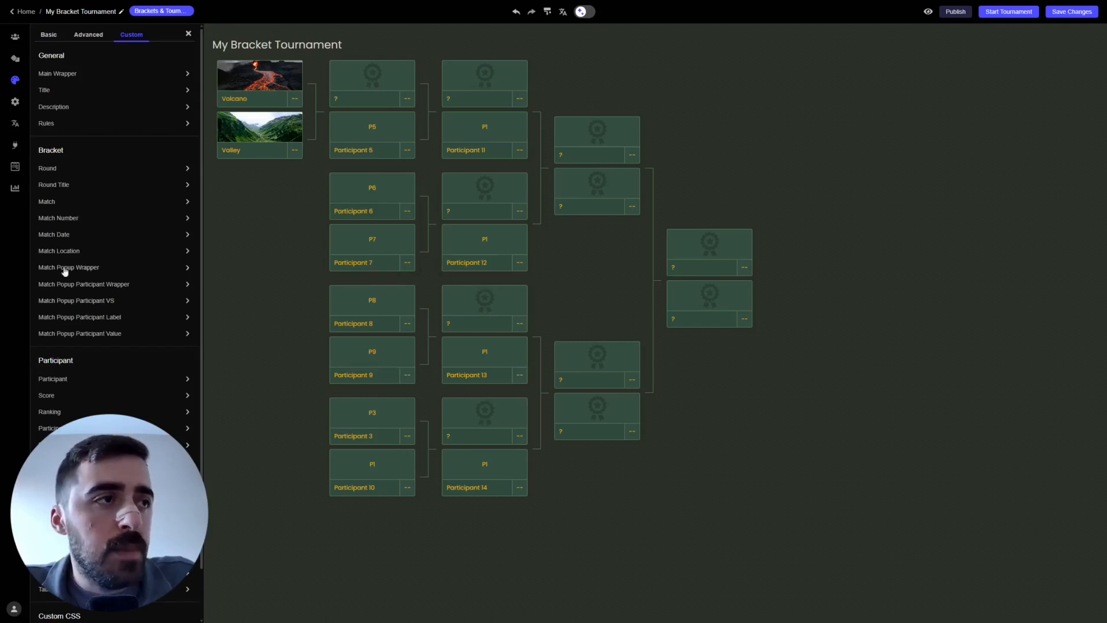
pyautogui.click(186, 252)
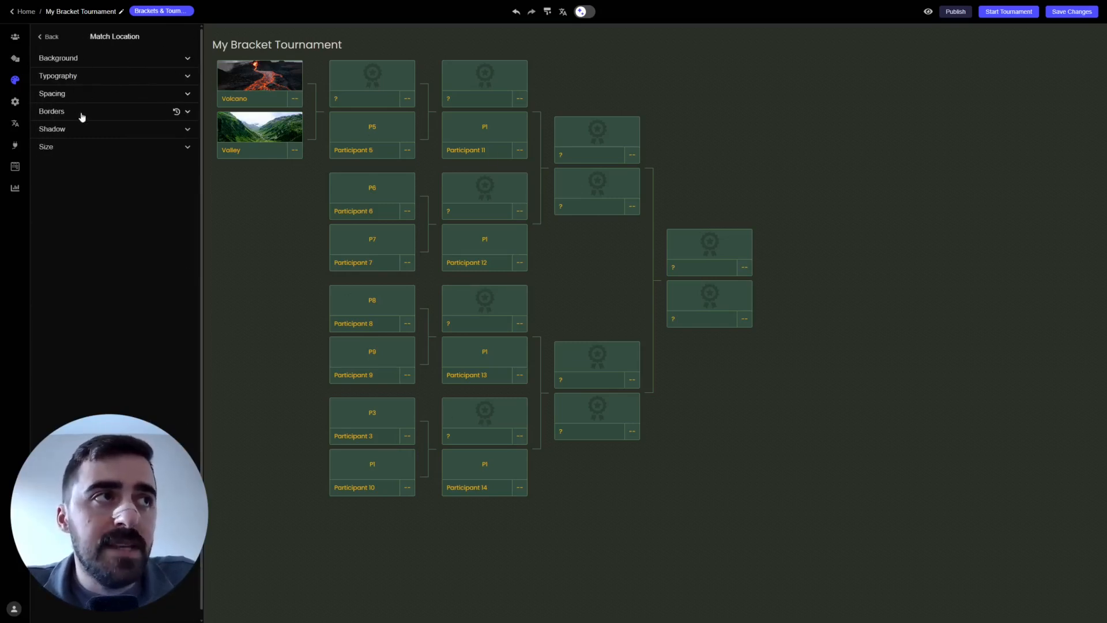
pyautogui.click(60, 42)
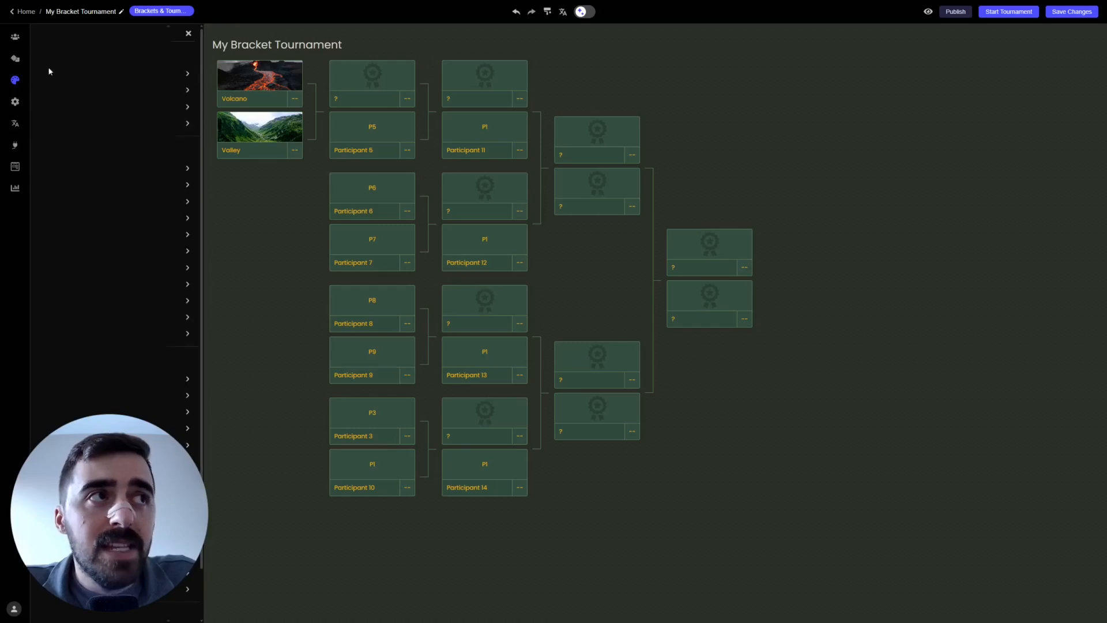
pyautogui.scroll(-2, 116, 201)
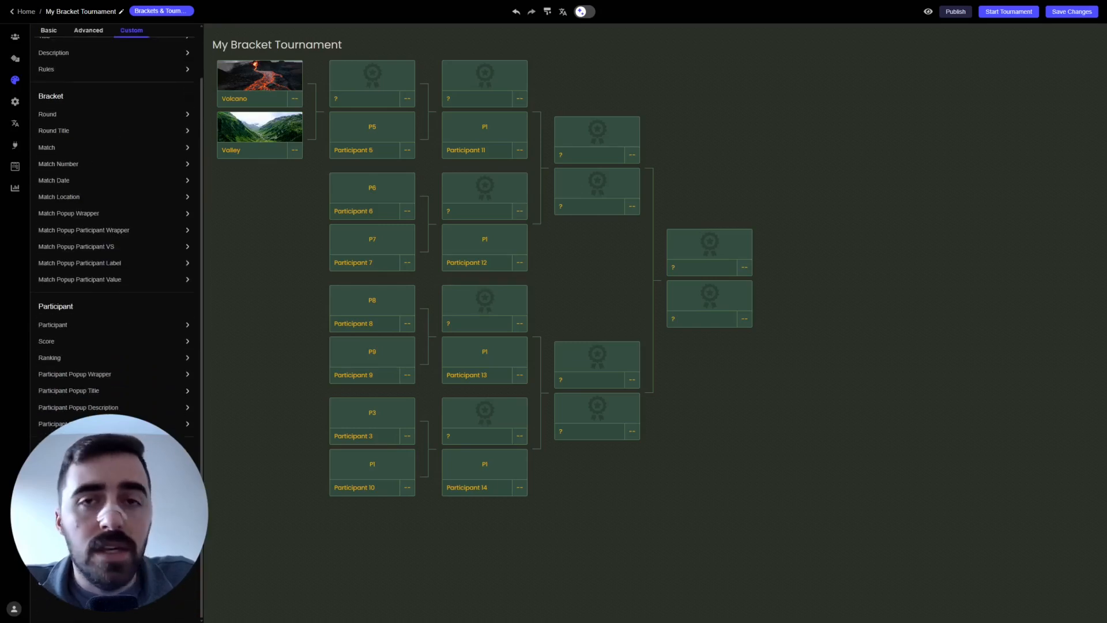
pyautogui.scroll(2, 138, 334)
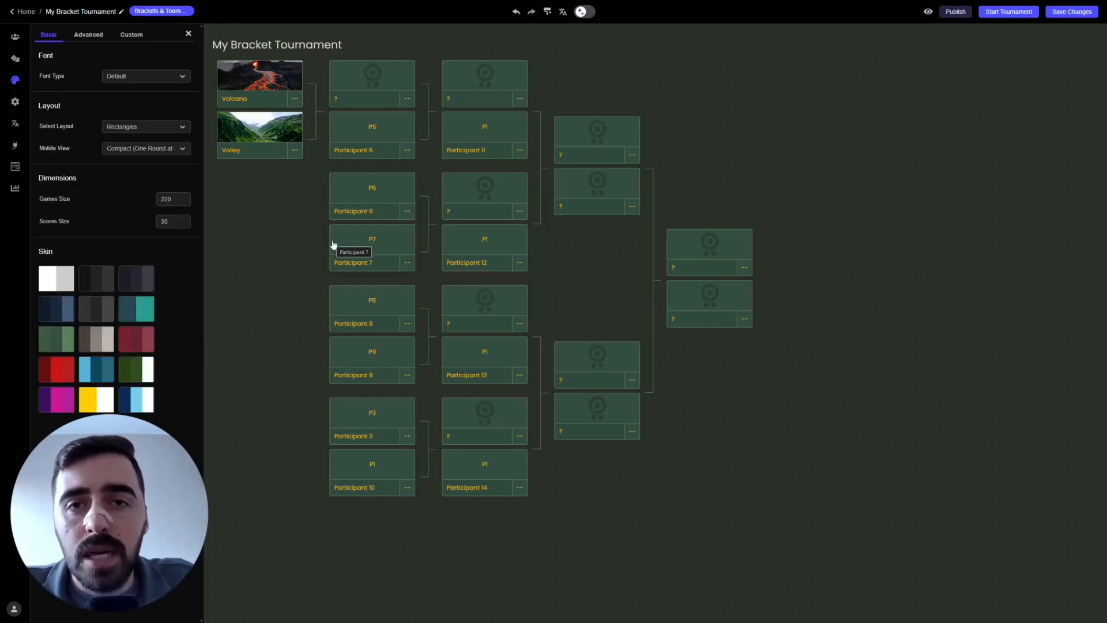
# Step: Turn the 3rd Place Match feature on in the bracket's general settings, and turn it back off
pyautogui.click(15, 101)
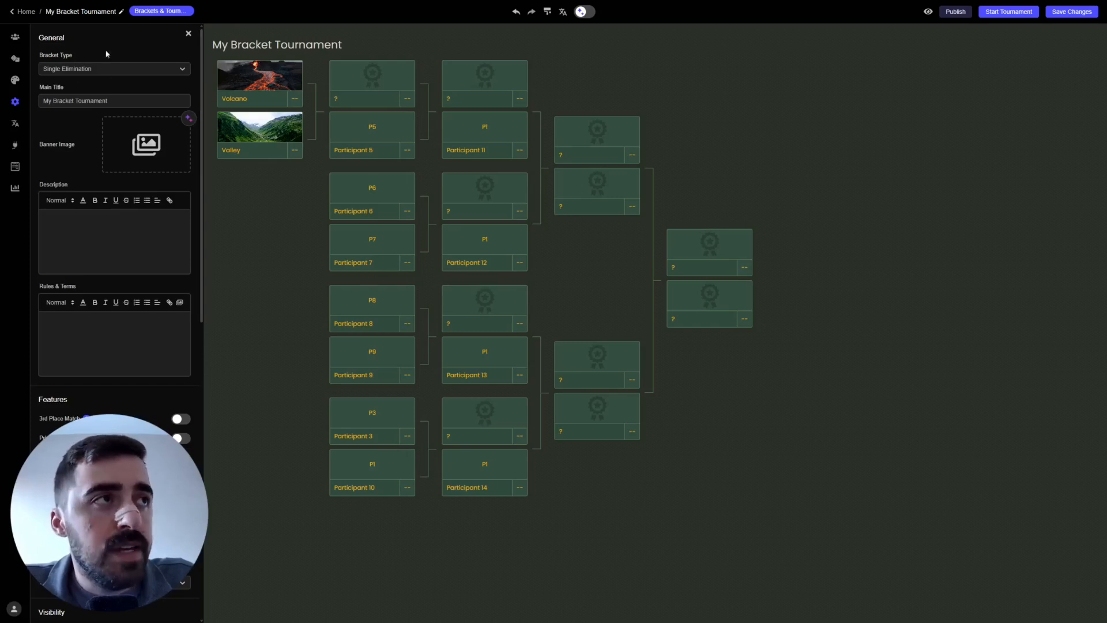
pyautogui.click(69, 70)
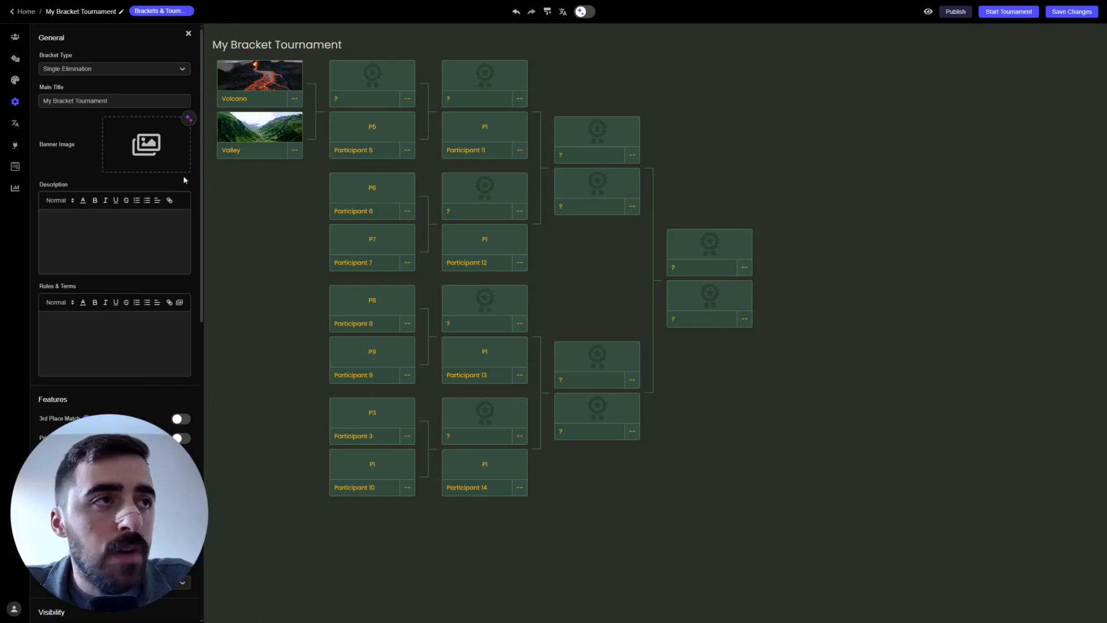
pyautogui.scroll(-4, 187, 191)
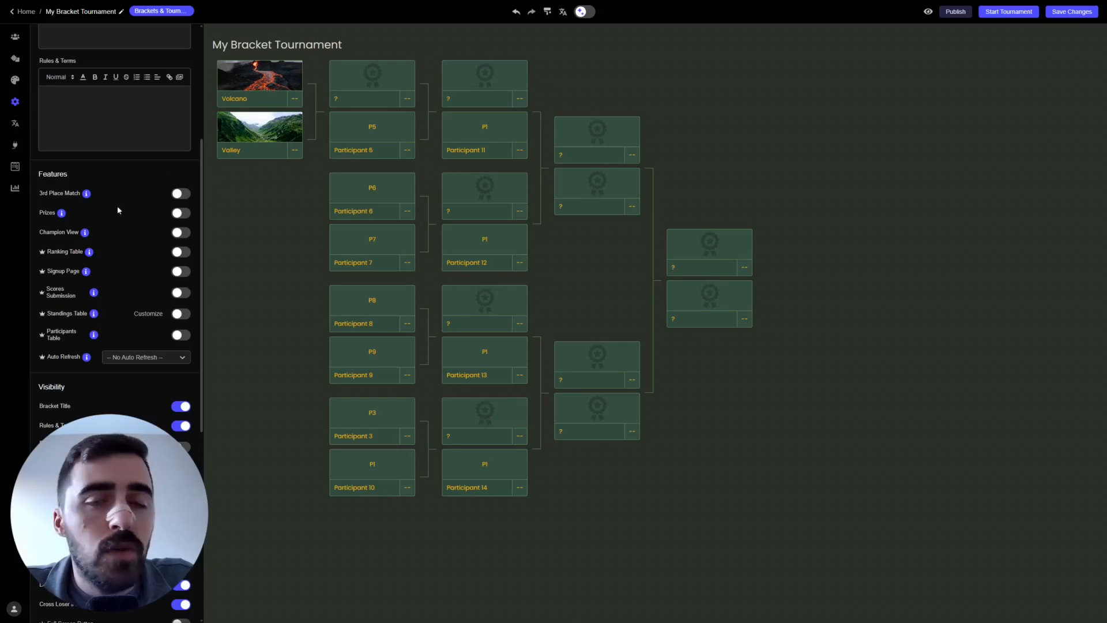
pyautogui.click(181, 194)
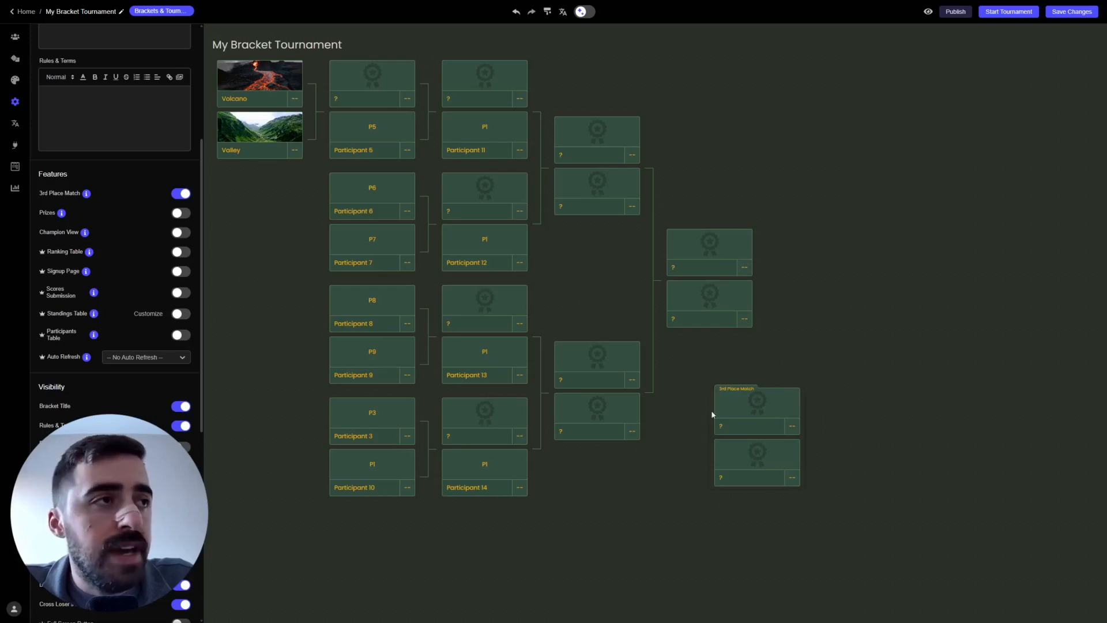
pyautogui.click(181, 194)
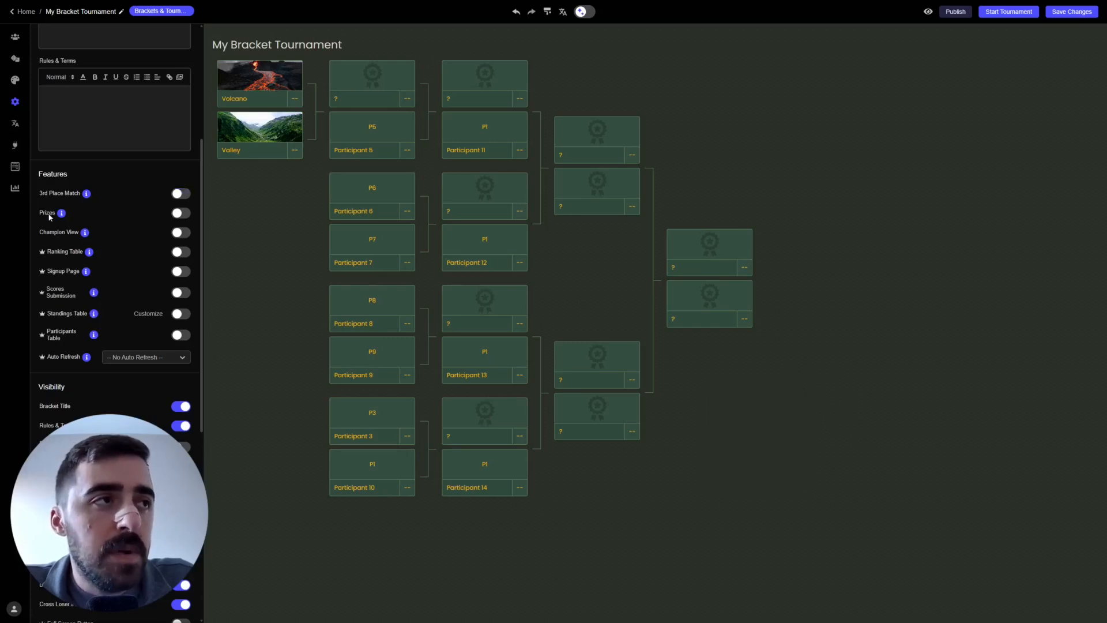
# Step: Enable the Prizes feature, view its page on the bracket, and disable the feature again
pyautogui.click(181, 214)
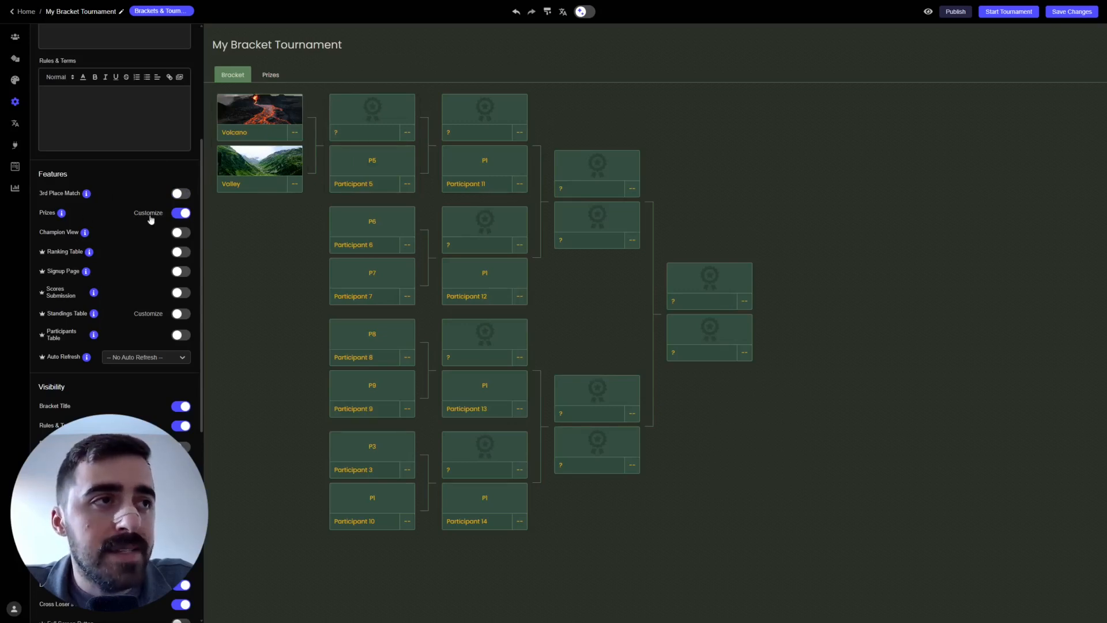
pyautogui.click(269, 75)
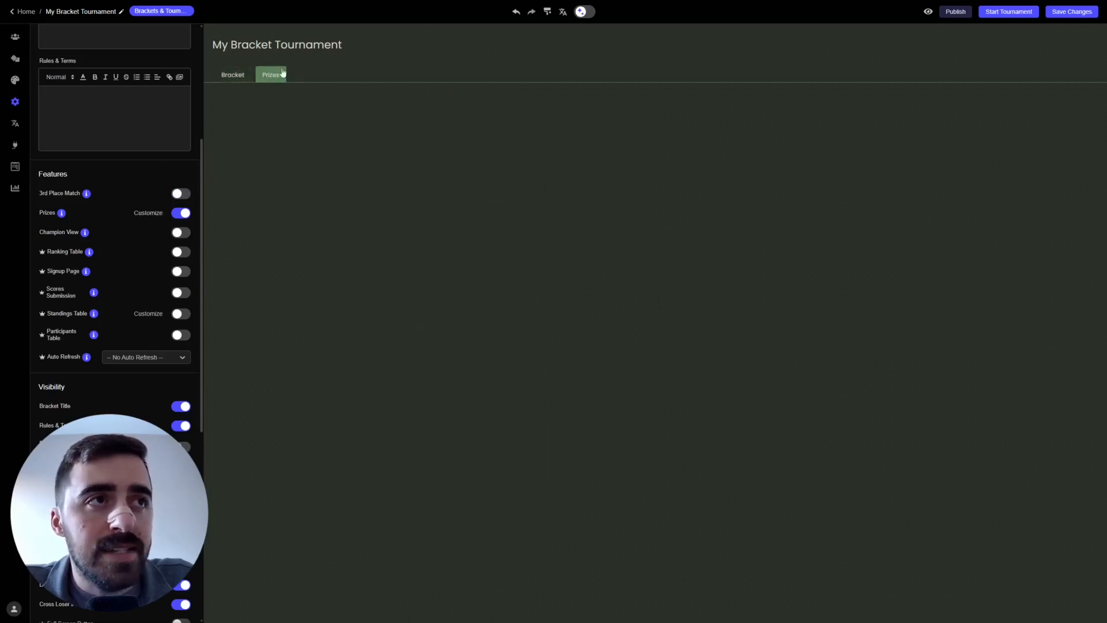
pyautogui.click(172, 215)
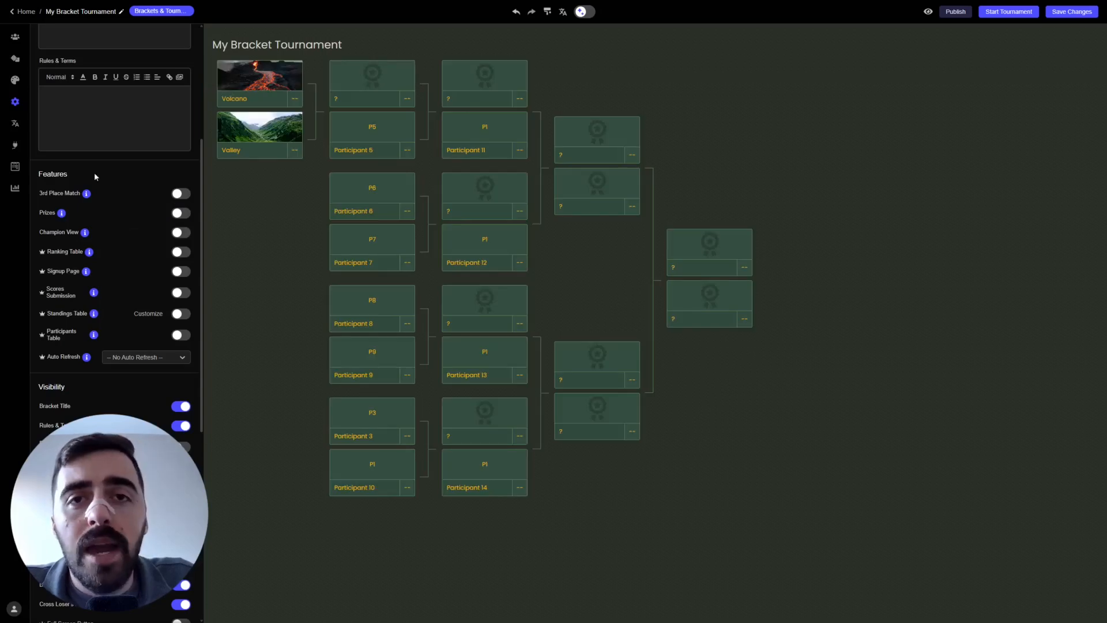
# Step: Hide the Bracket Title in the visibility settings, and show it again
pyautogui.moveTo(62, 214)
pyautogui.moveTo(86, 274)
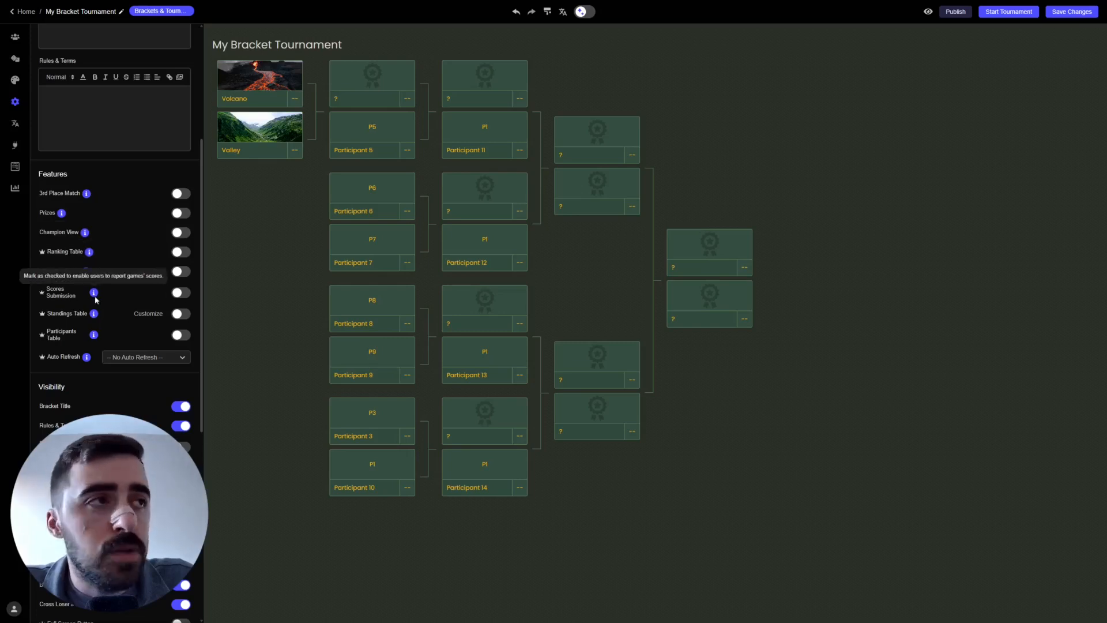
pyautogui.moveTo(205, 220); pyautogui.dragTo(205, 325)
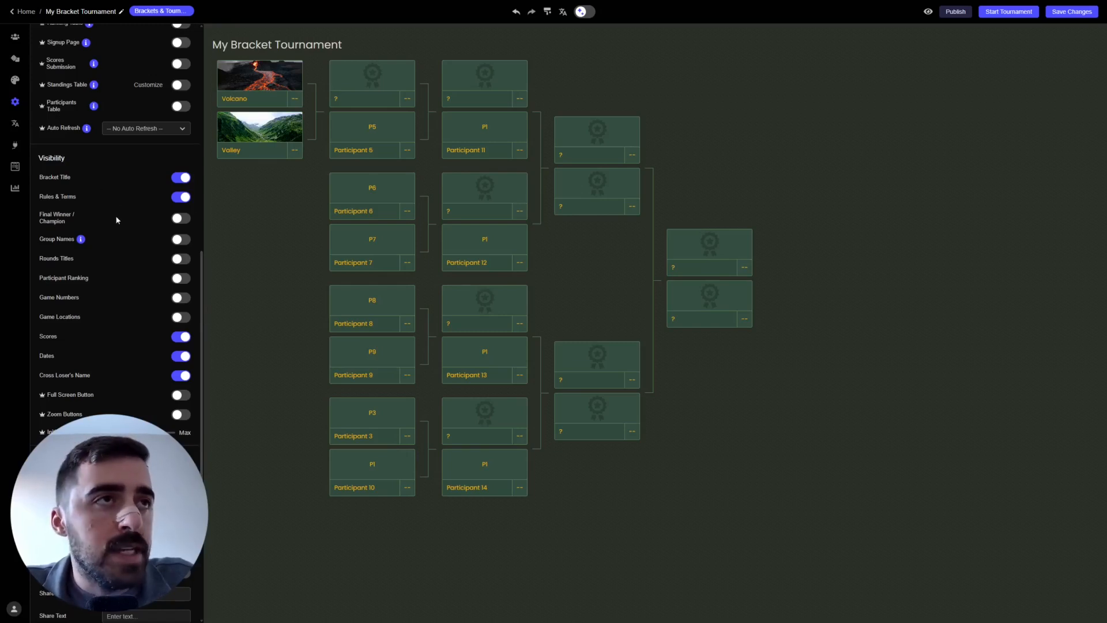
pyautogui.moveTo(212, 45); pyautogui.dragTo(344, 46)
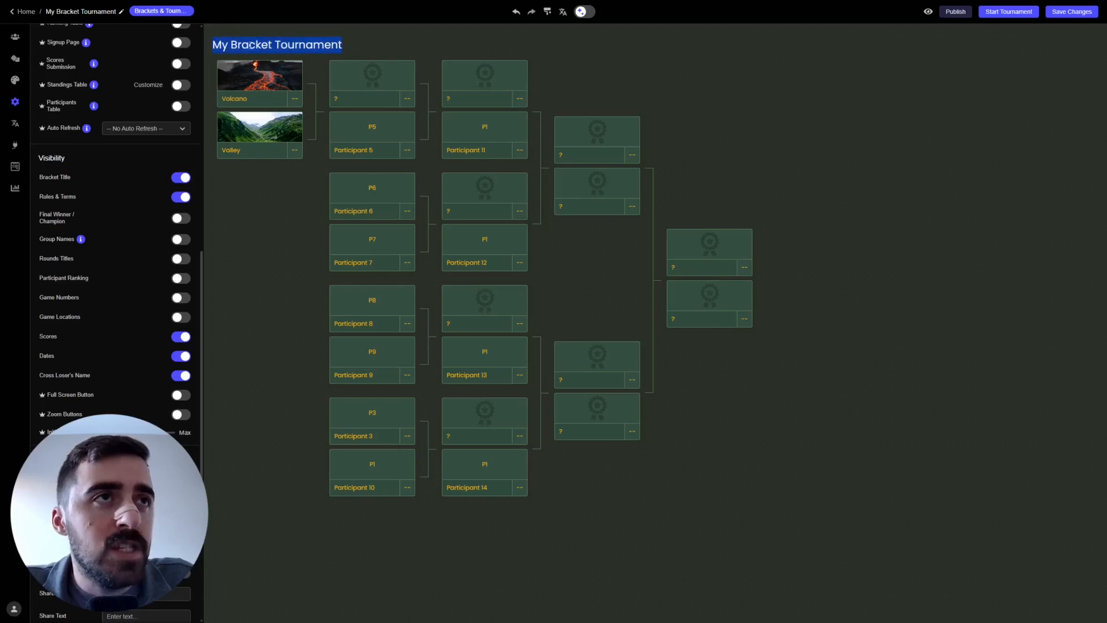
pyautogui.click(275, 45)
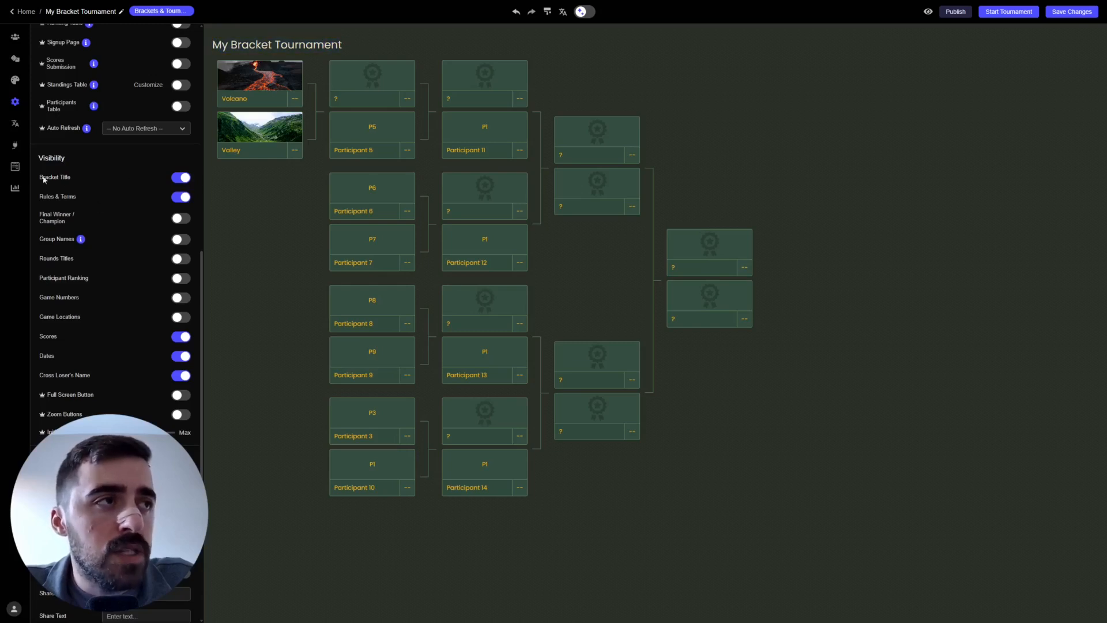
pyautogui.click(185, 179)
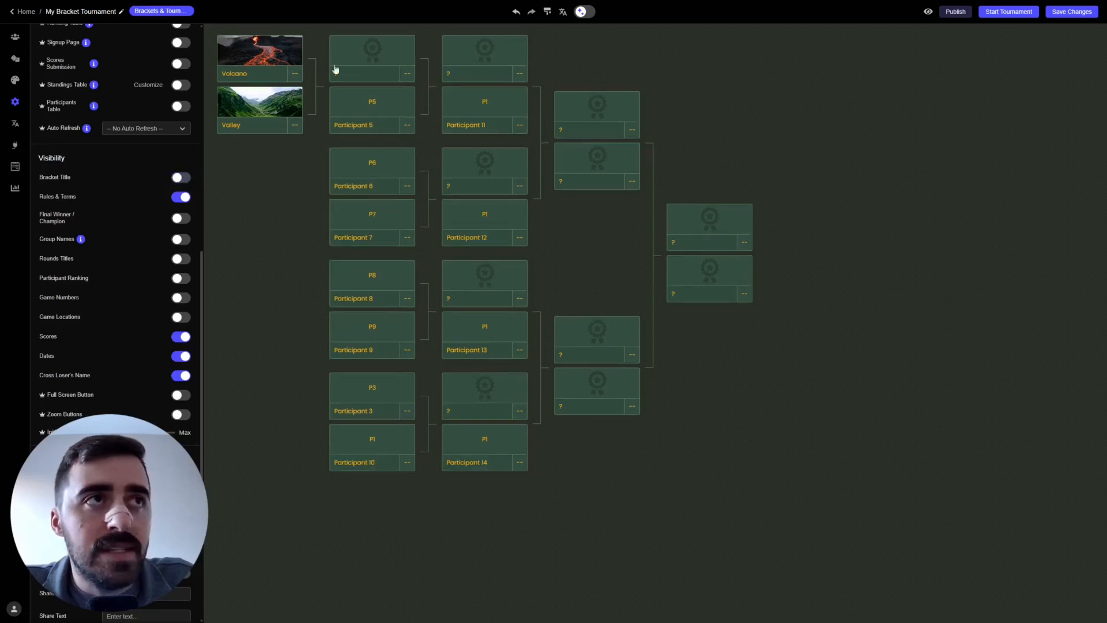
pyautogui.click(184, 178)
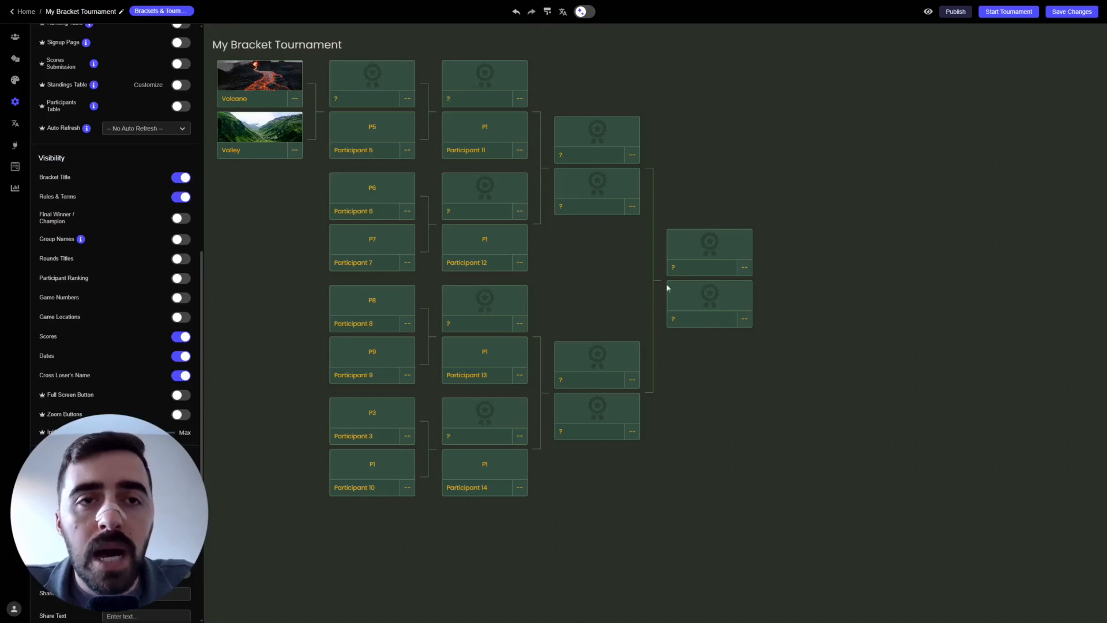
# Step: Save the bracket to My First Project and copy its embed code for a website
pyautogui.click(1079, 14)
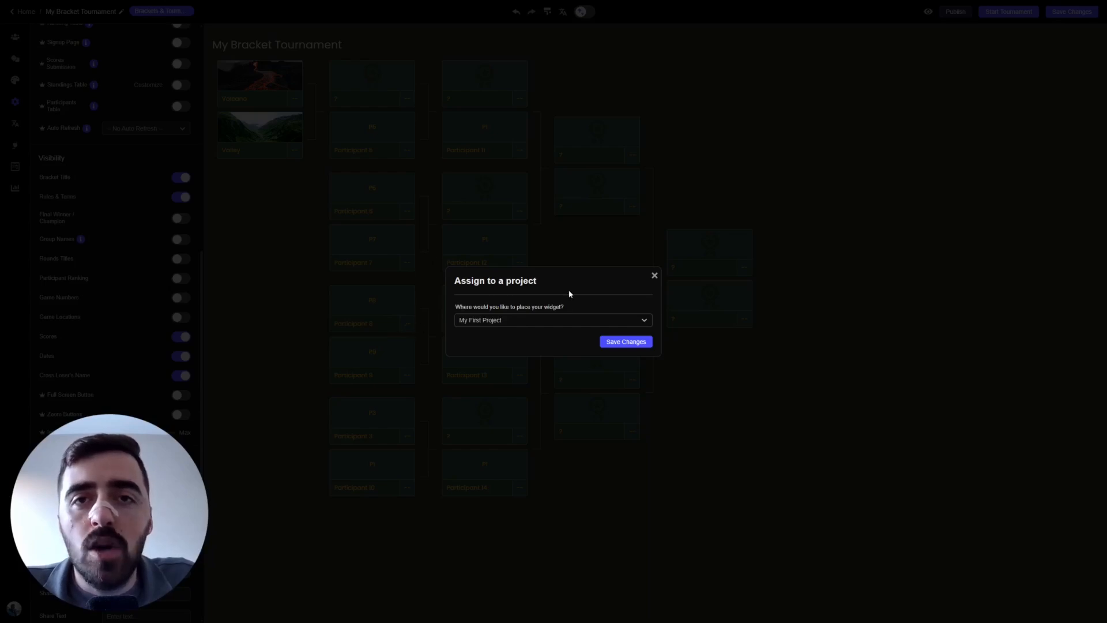
pyautogui.click(648, 321)
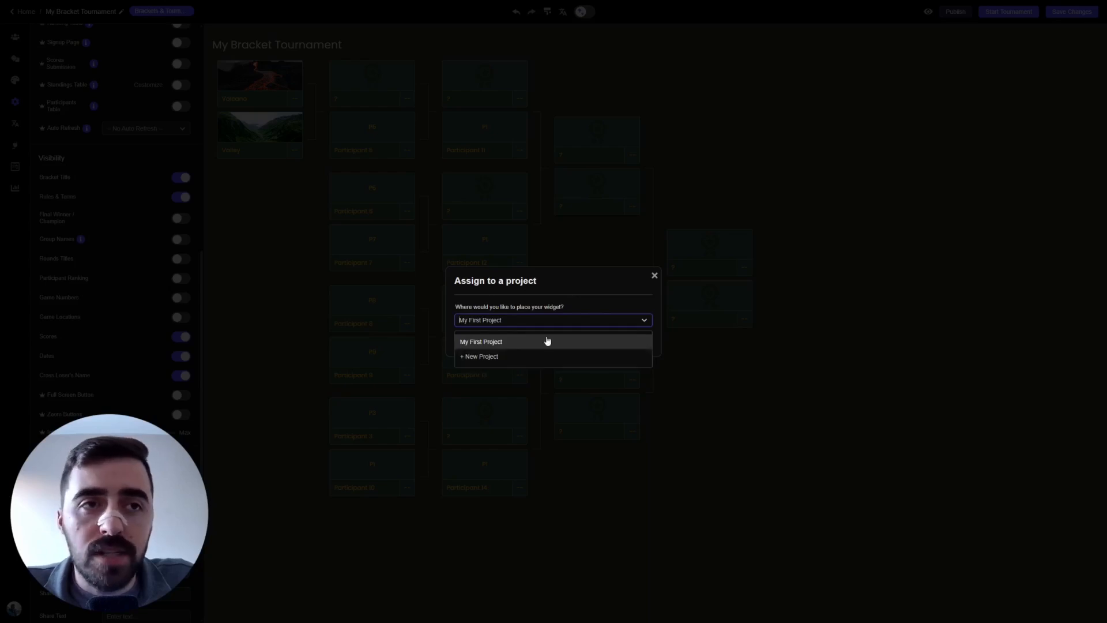
pyautogui.click(477, 344)
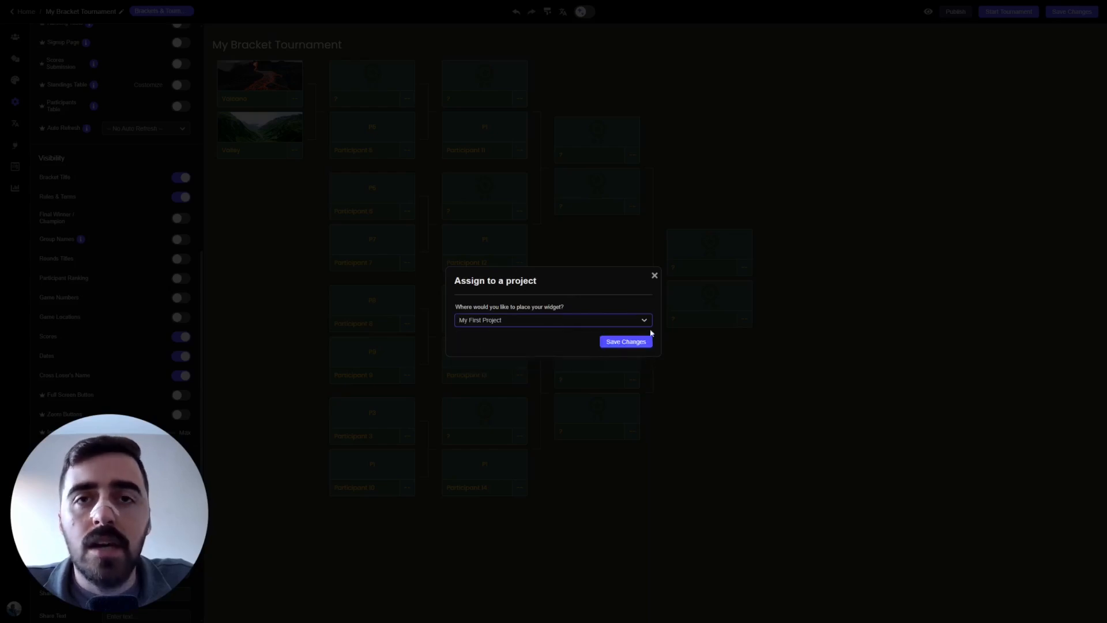
pyautogui.click(631, 346)
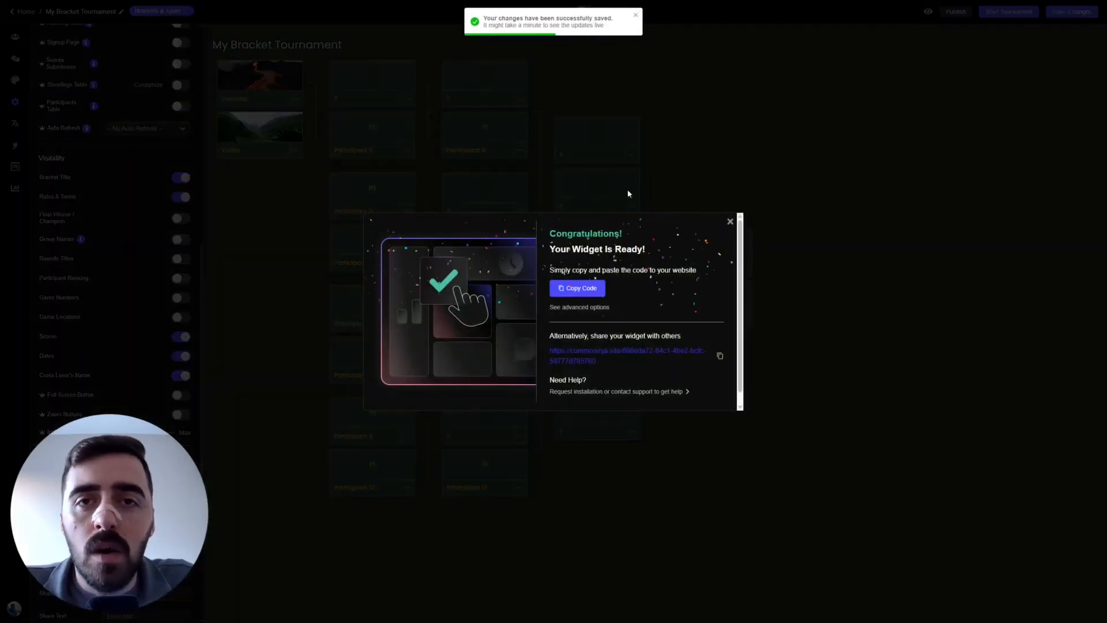
pyautogui.click(604, 294)
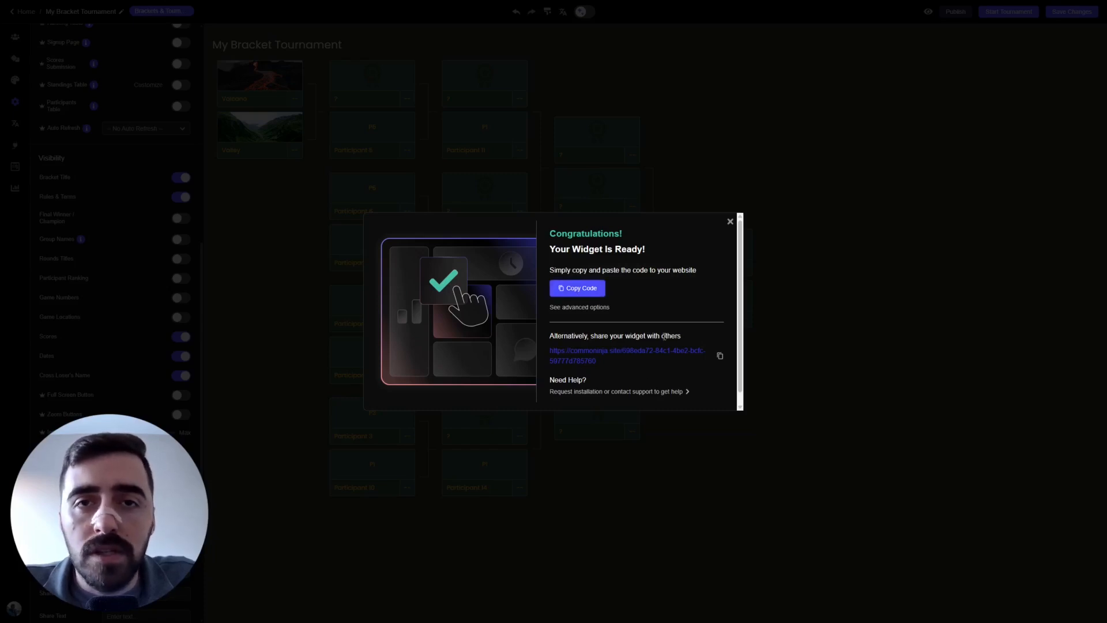
pyautogui.click(728, 223)
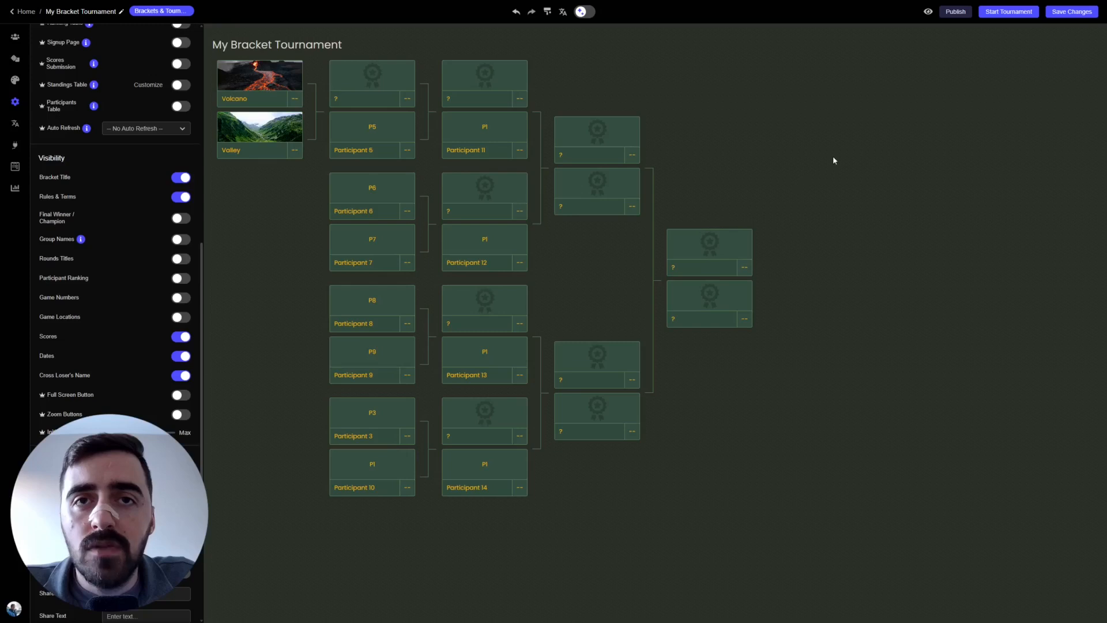
# Step: Start the tournament and confirm the start
pyautogui.click(1011, 11)
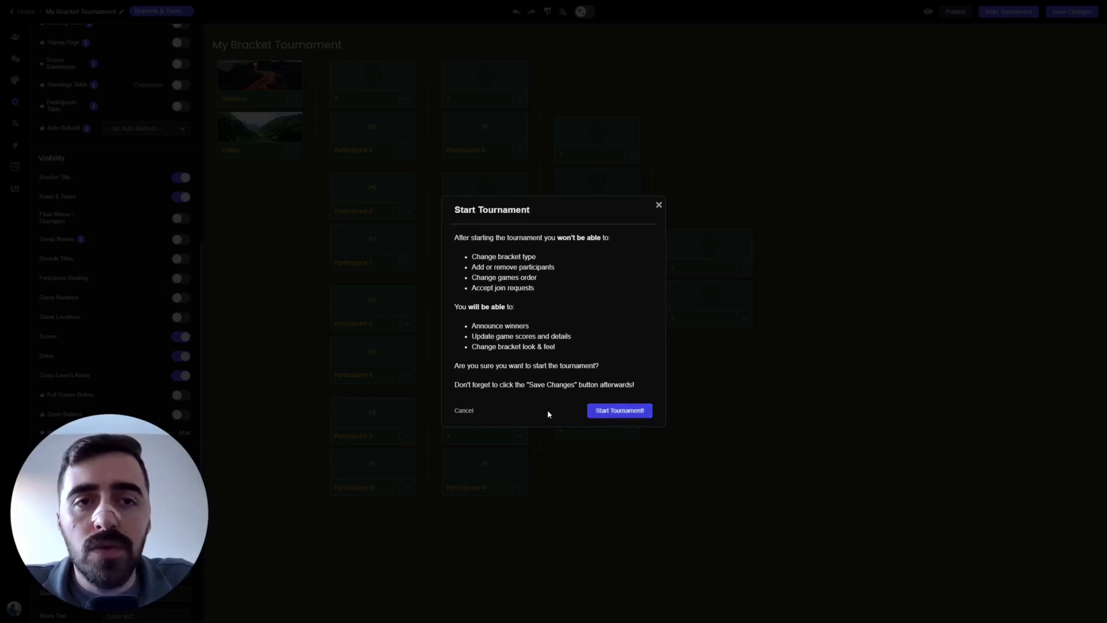
pyautogui.click(623, 413)
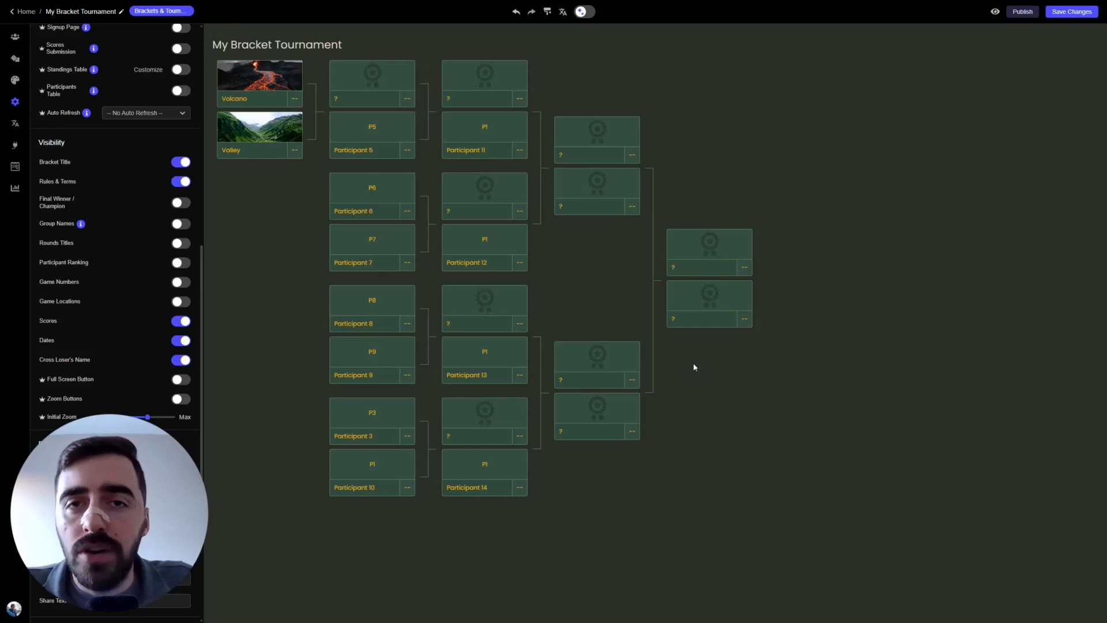
# Step: Set Volcano as the winner of Match 1 with a score of 5 to 2, and save the changes
pyautogui.click(11, 64)
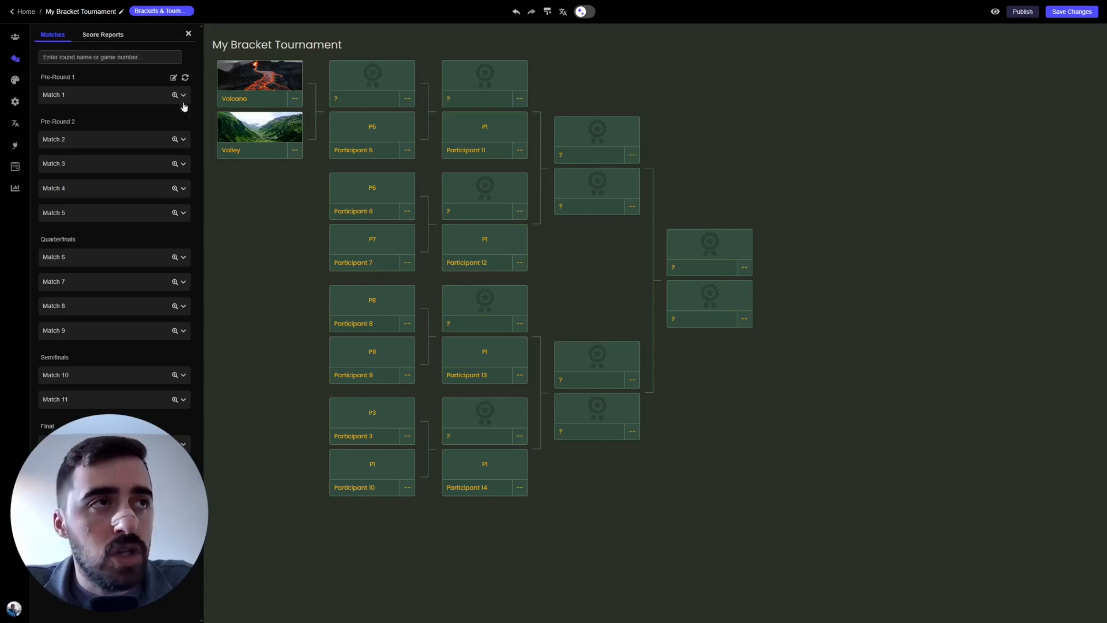
pyautogui.click(96, 101)
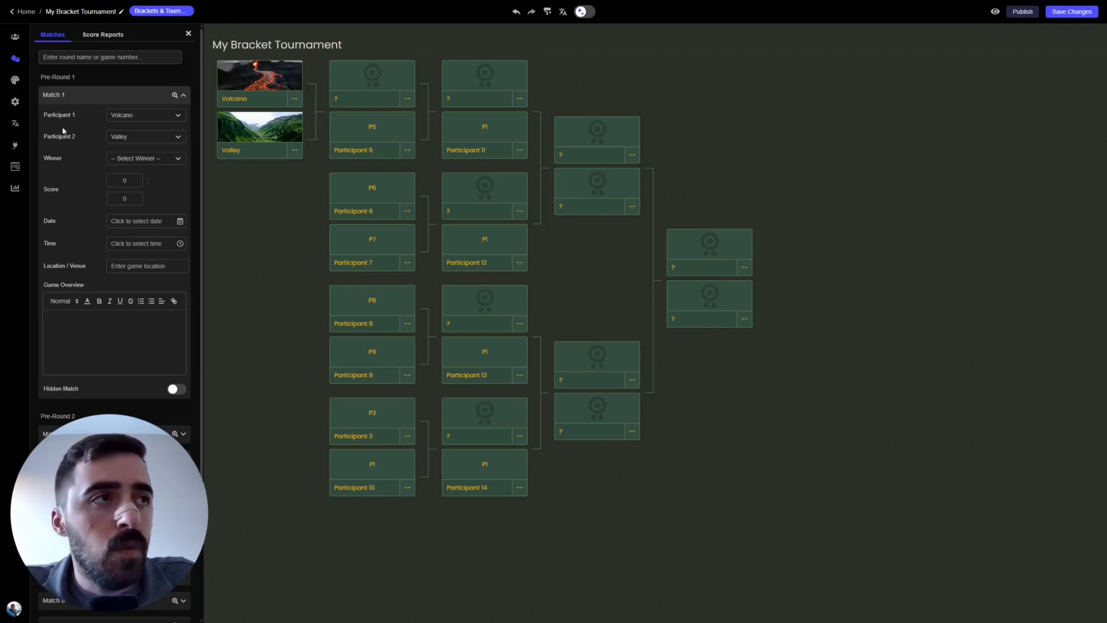
pyautogui.click(145, 159)
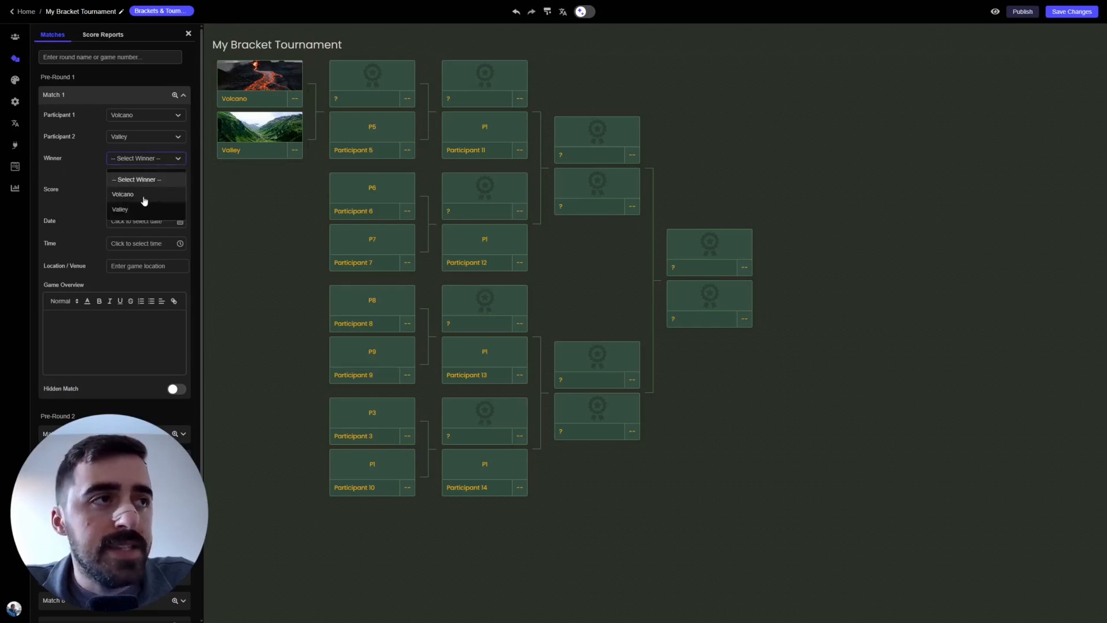
pyautogui.click(143, 193)
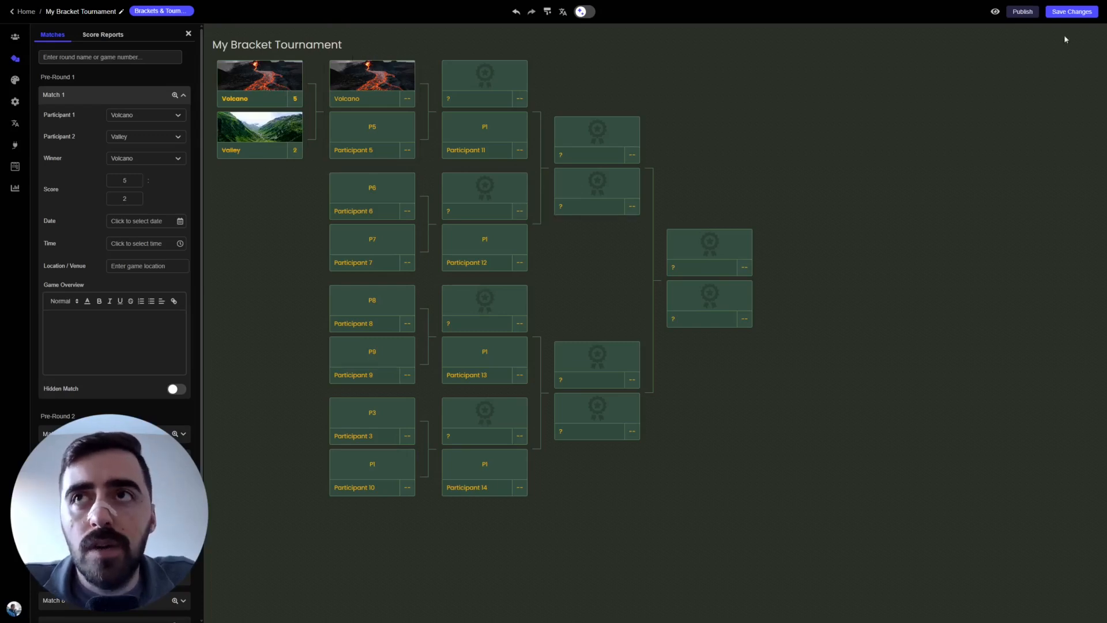
pyautogui.click(1074, 12)
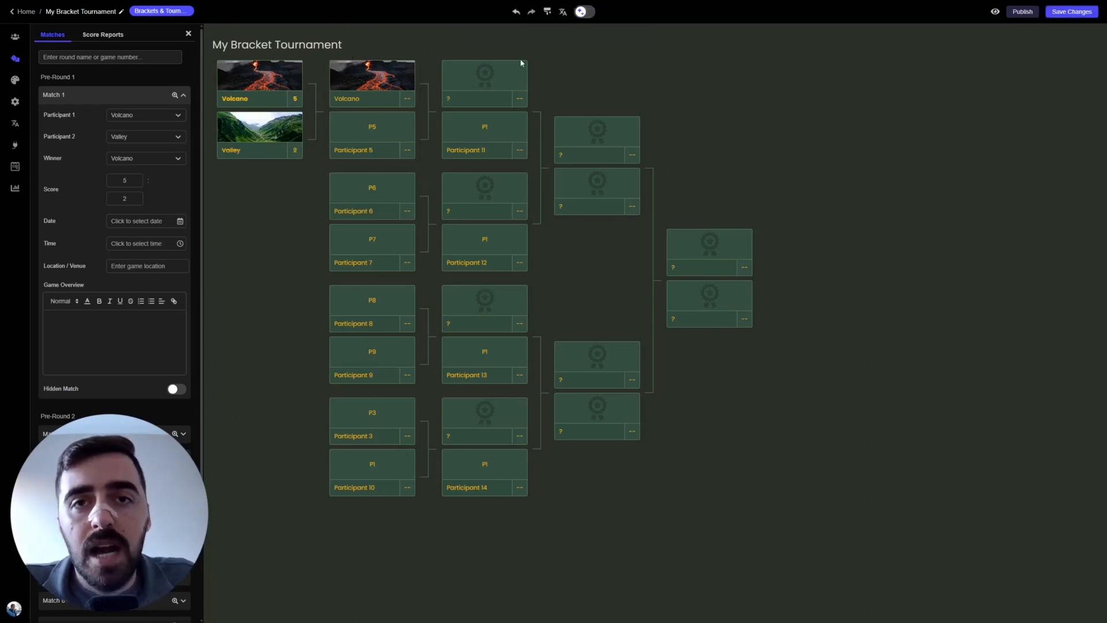